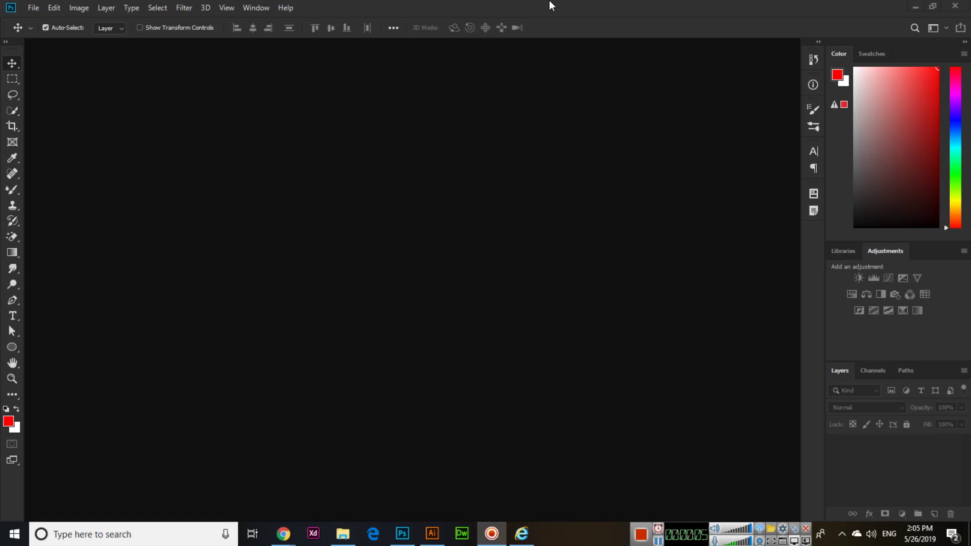
Step: Create a new 9 × 9 inch document named 'Water Stream'
click(33, 8)
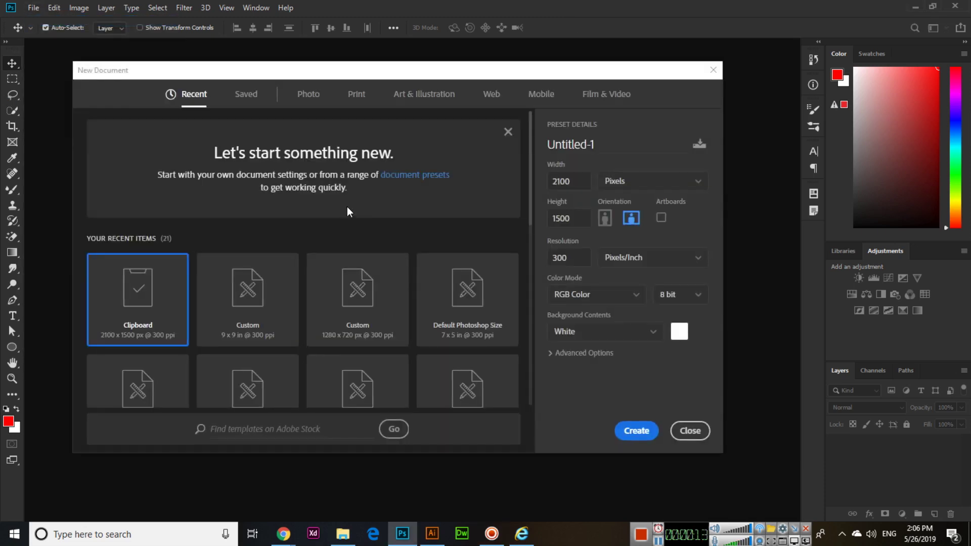
click(644, 182)
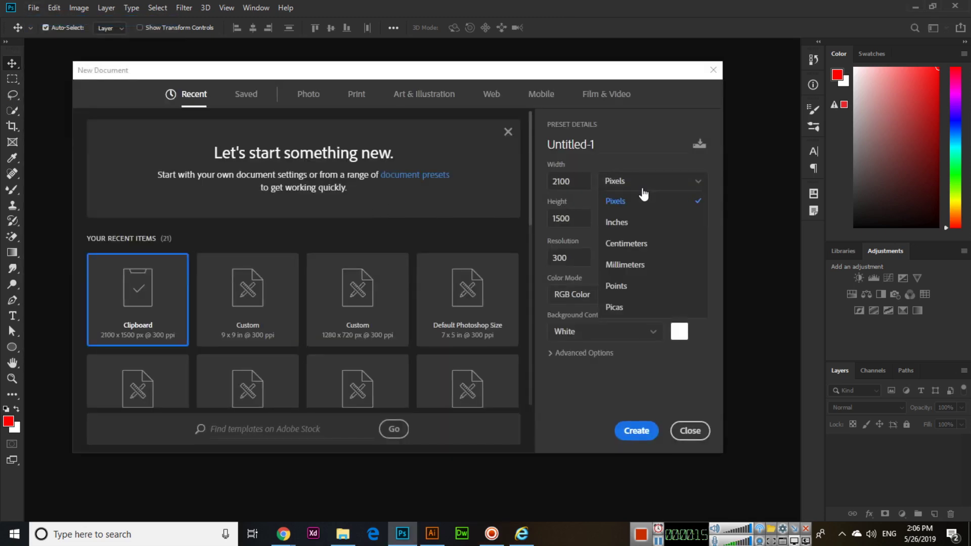
click(637, 223)
key(shift+Tab)
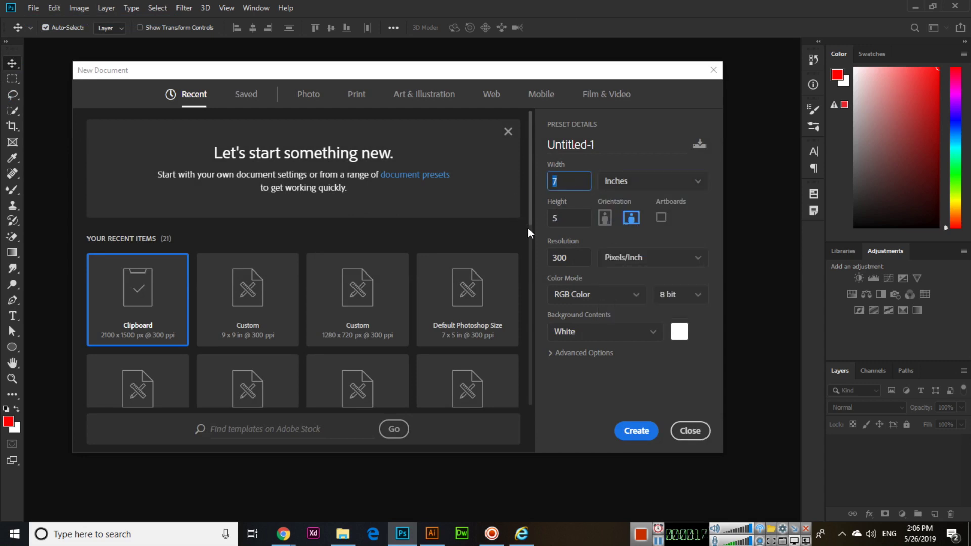
text(9)
key(Tab)
text(9)
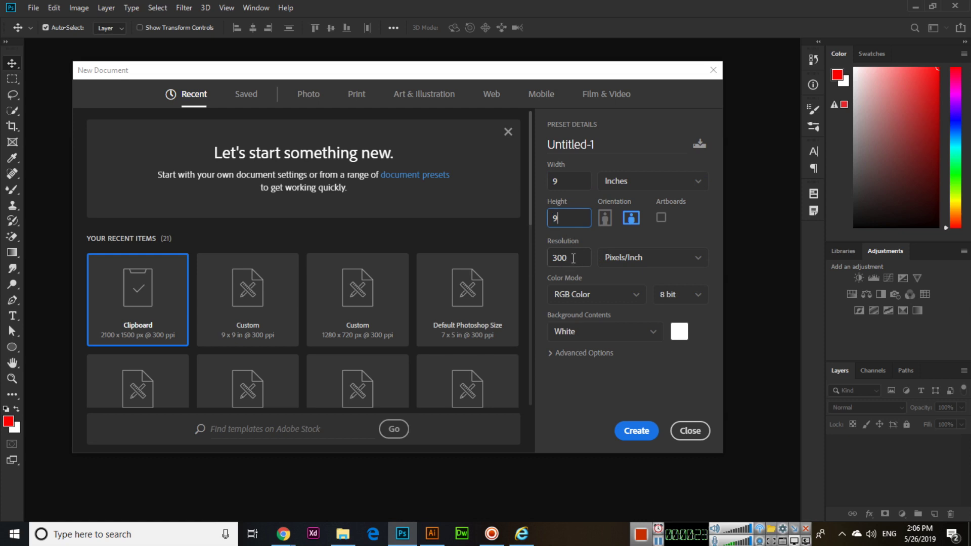
click(620, 147)
text(Water)
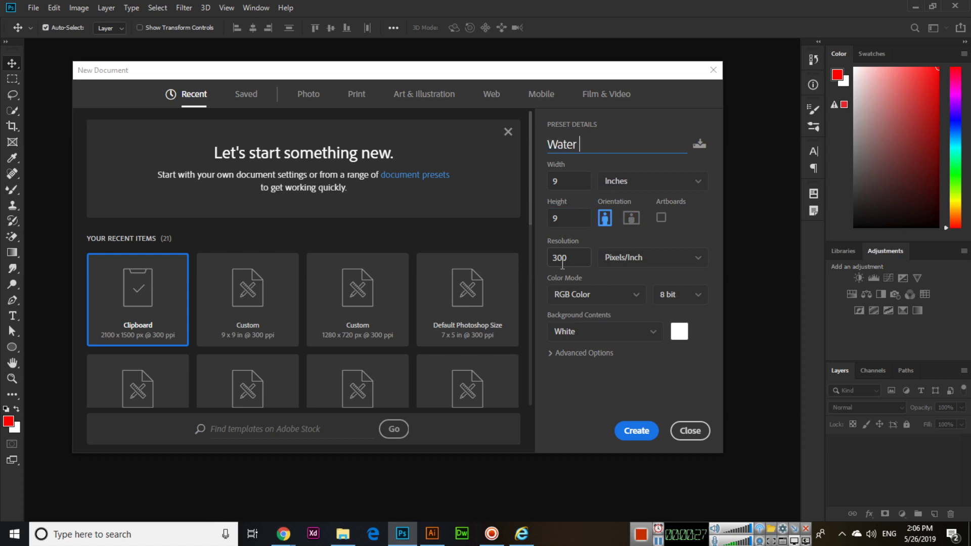
text( Stream)
click(634, 431)
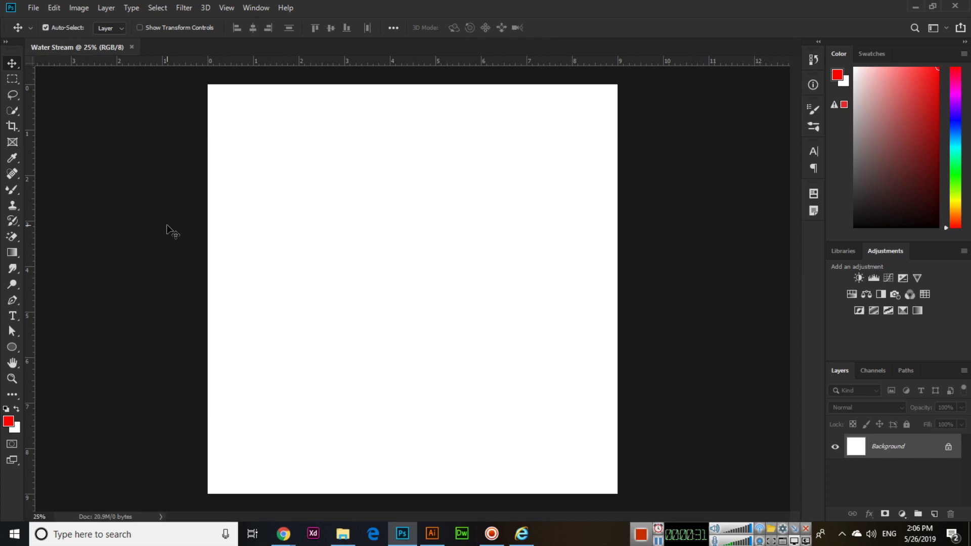
Step: Set the foreground colour to black (000000)
click(9, 422)
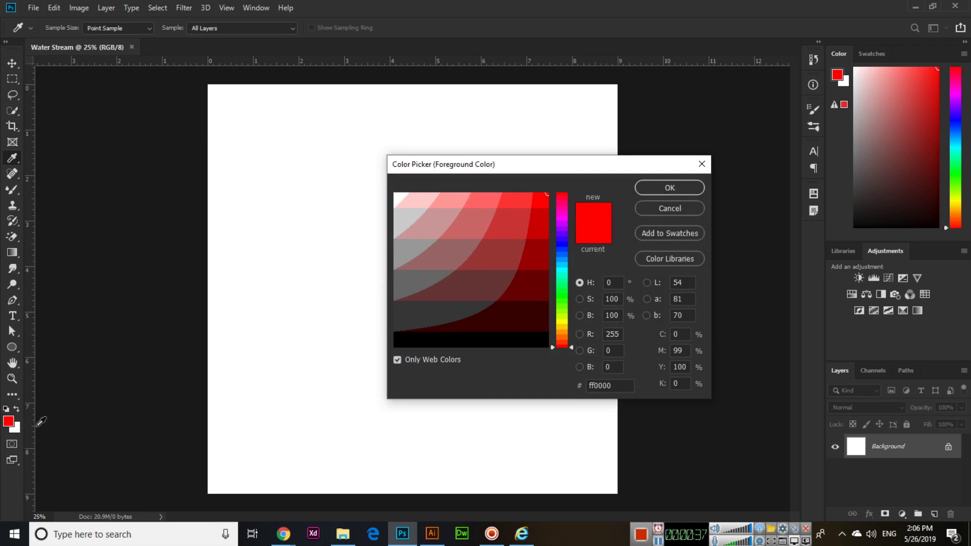
click(528, 345)
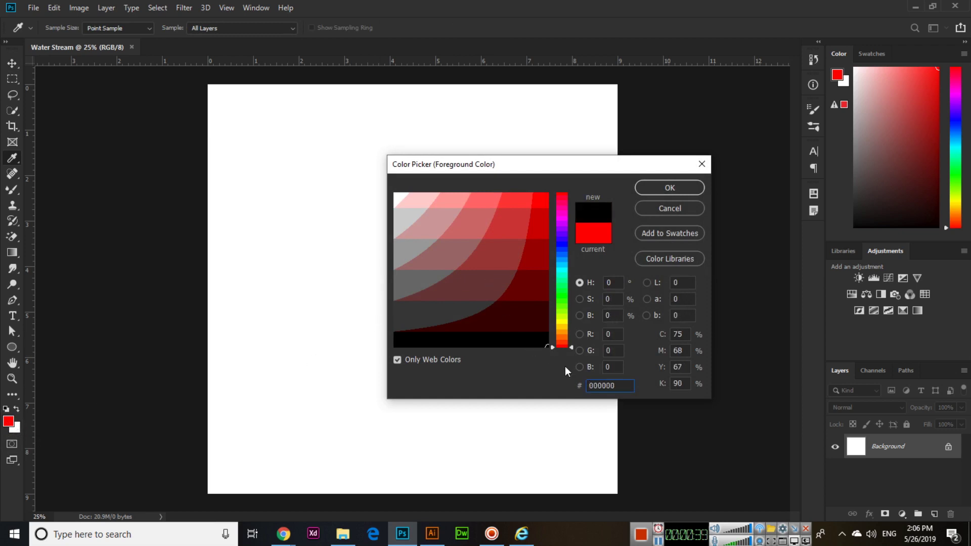
key(Return)
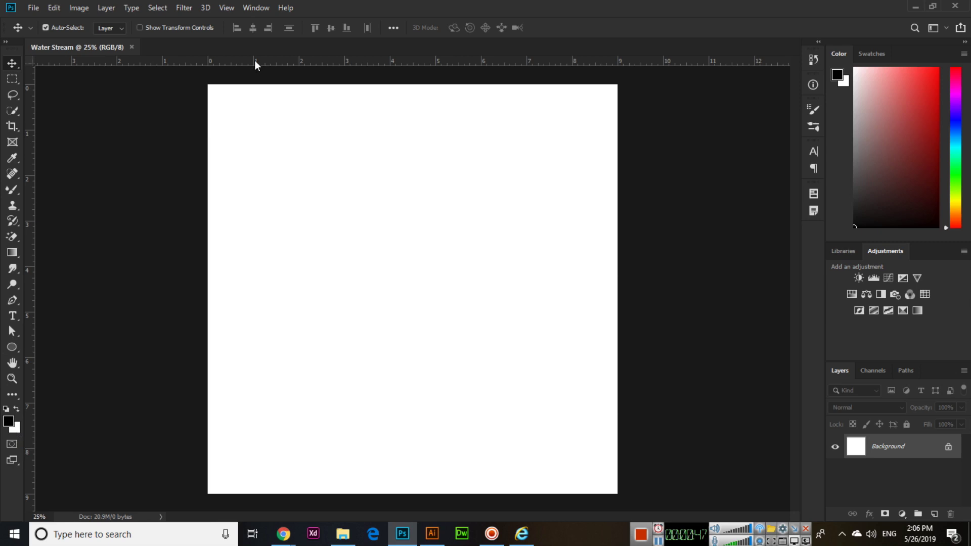
Step: Apply Filter > Render > Clouds to fill the canvas with a black-and-white cloud texture
click(184, 8)
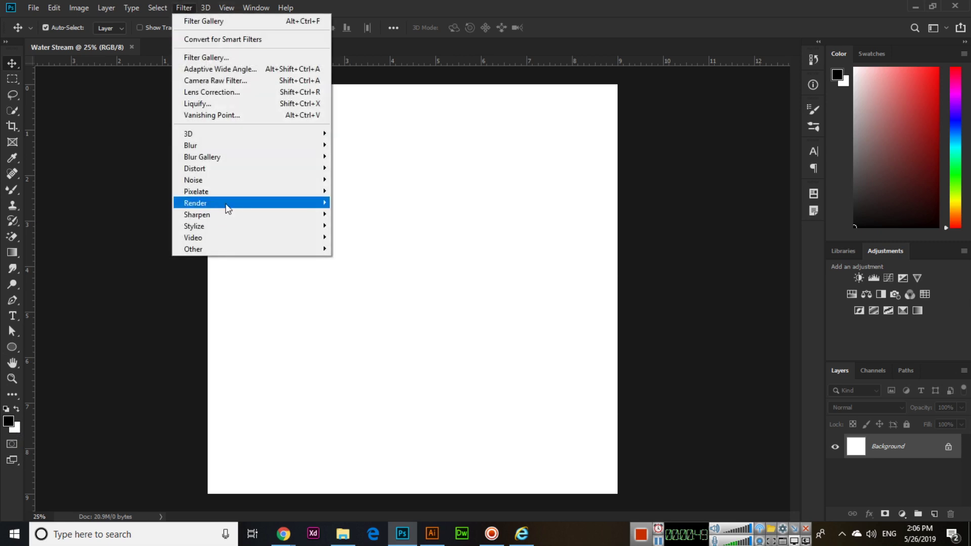
mouse_move(195, 203)
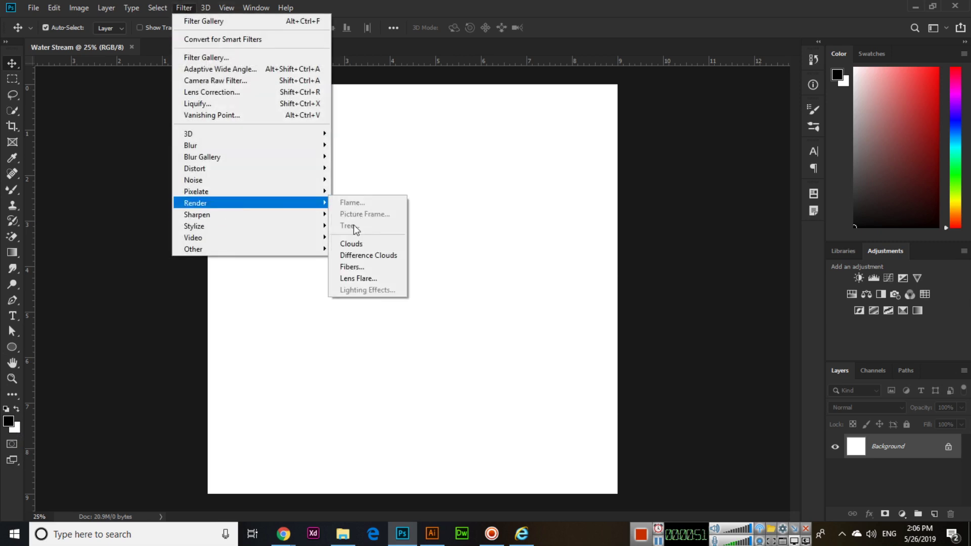
click(351, 244)
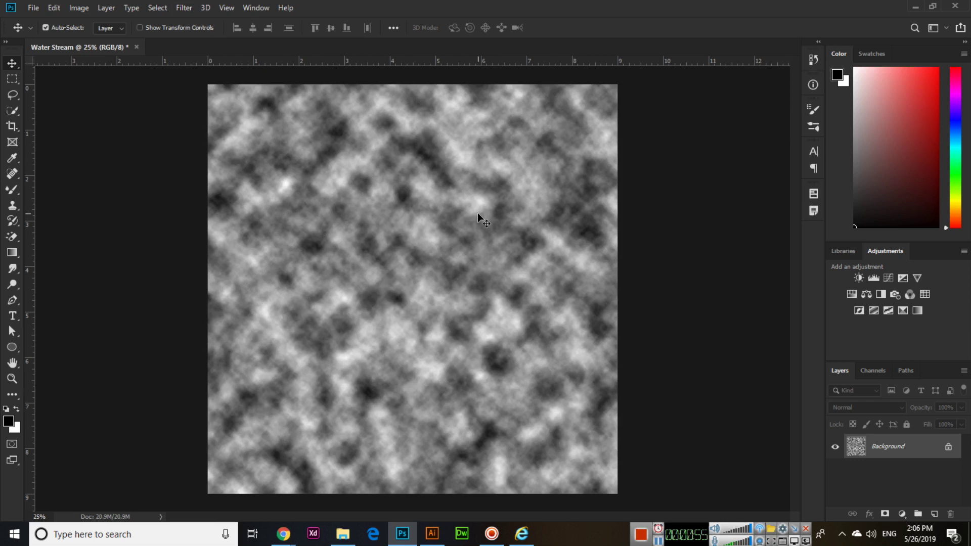
Step: Apply a Motion Blur at 90° angle with 500-pixel distance
click(181, 9)
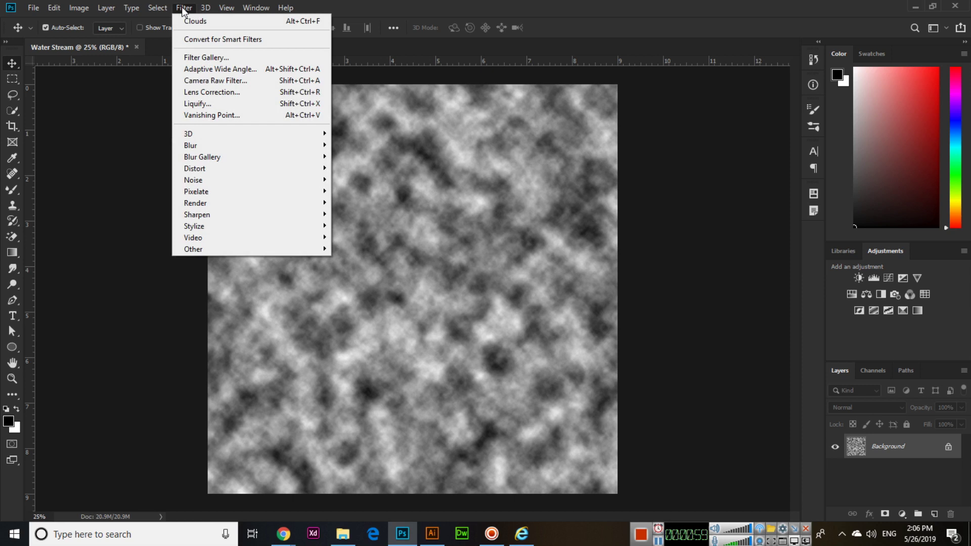
mouse_move(227, 144)
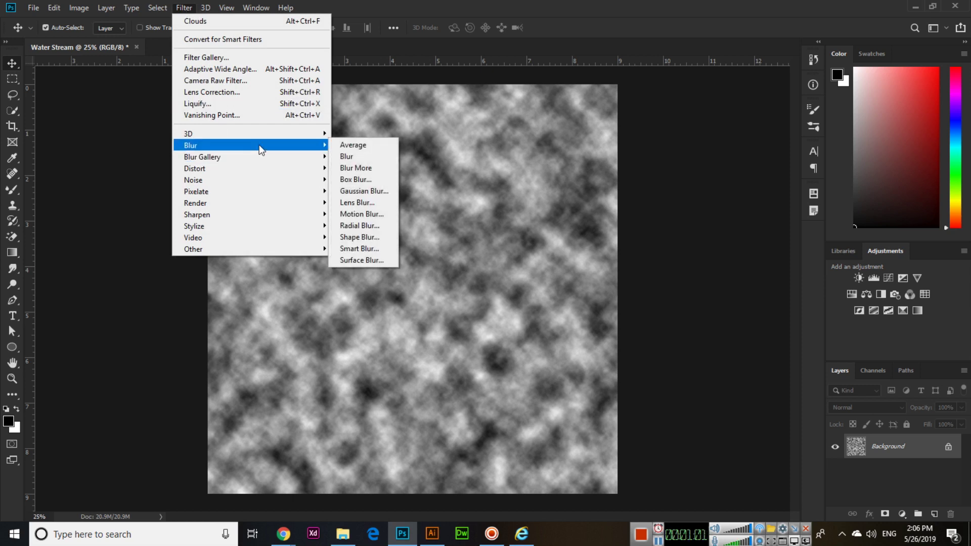
click(363, 214)
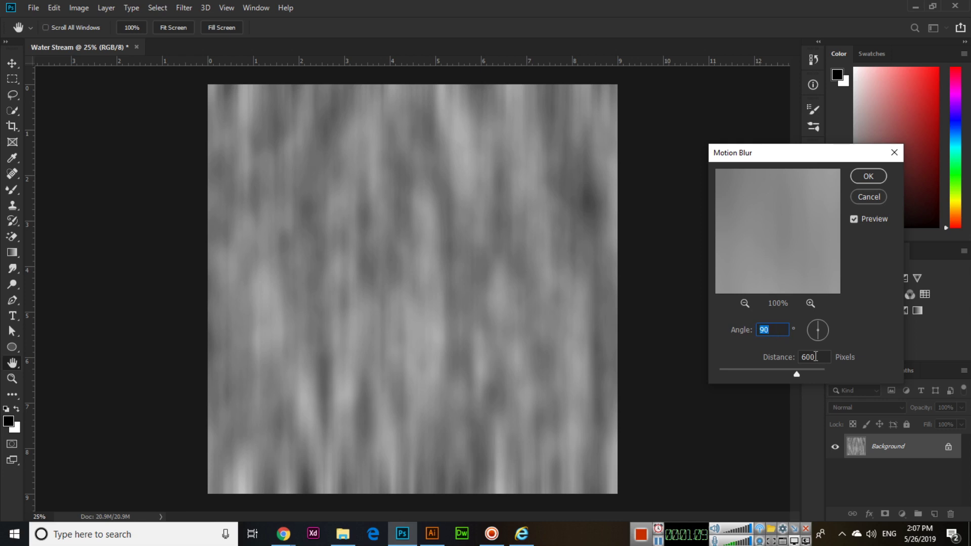
double_click(812, 357)
text(500)
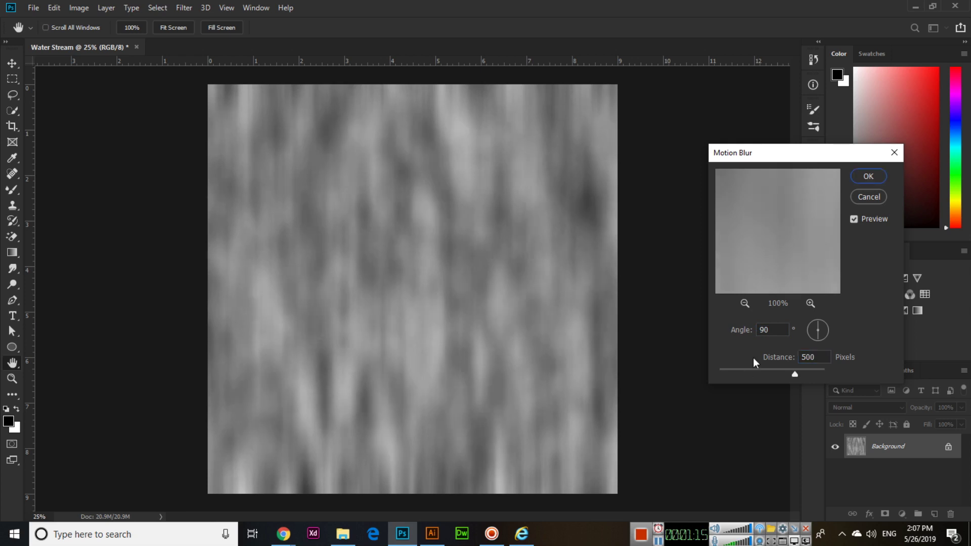
click(870, 175)
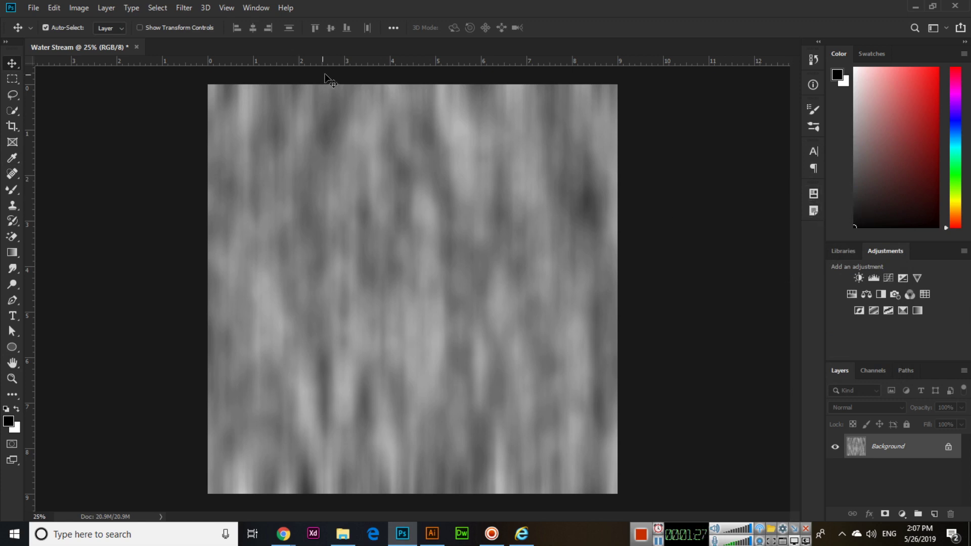
Step: Apply the Artistic > Plastic Wrap effect from the Filter Gallery
click(186, 8)
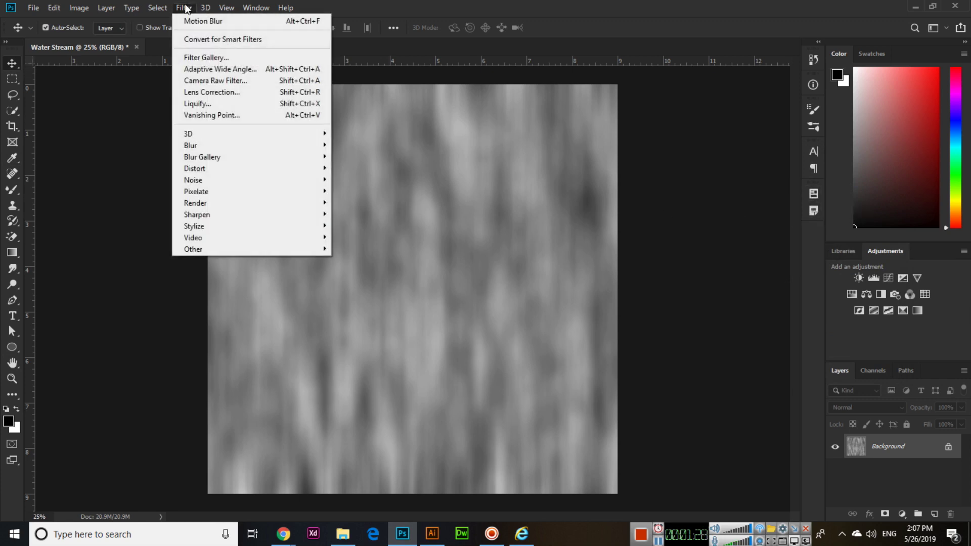
click(212, 59)
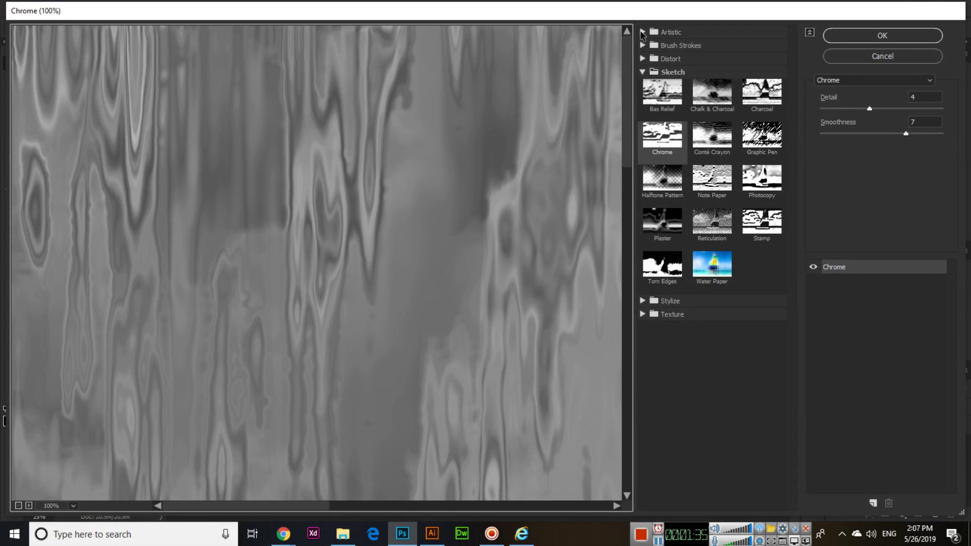
click(642, 33)
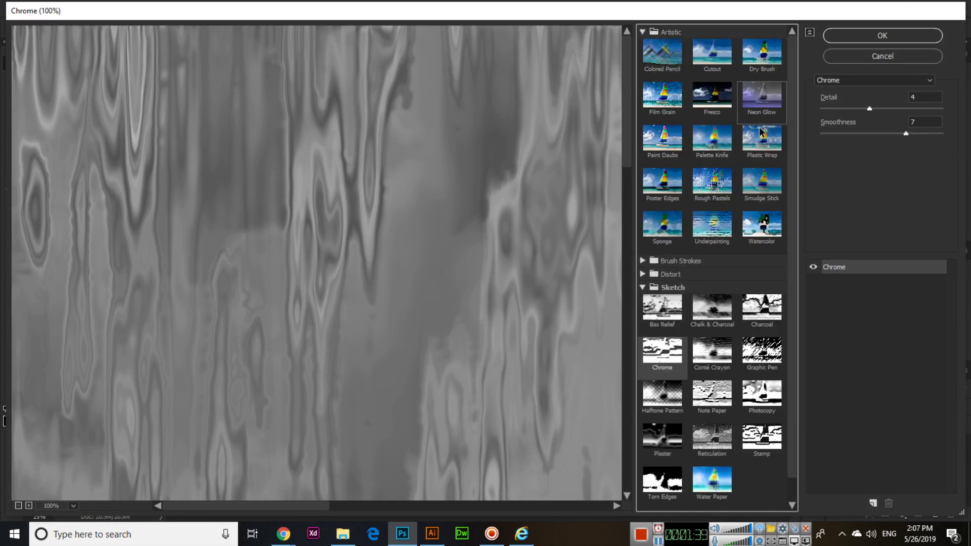
click(762, 147)
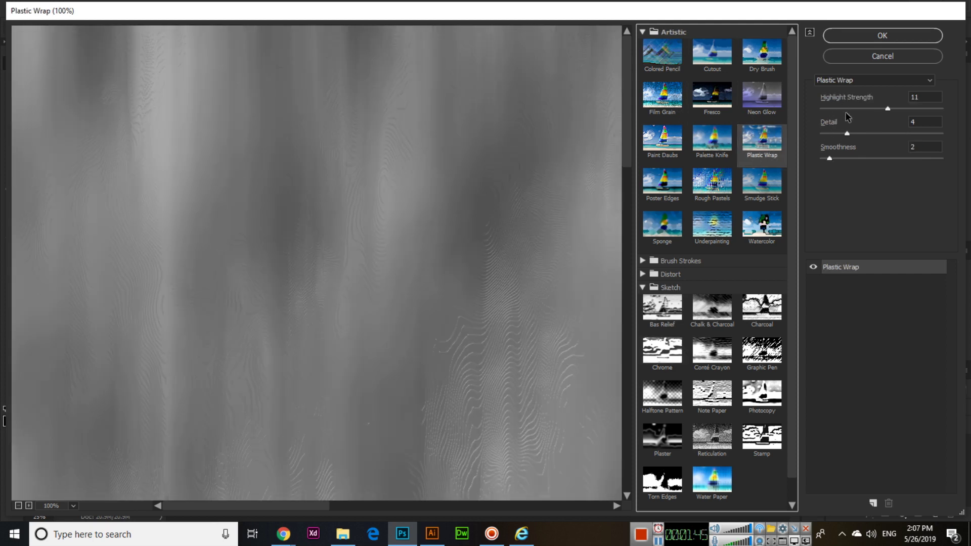
click(872, 36)
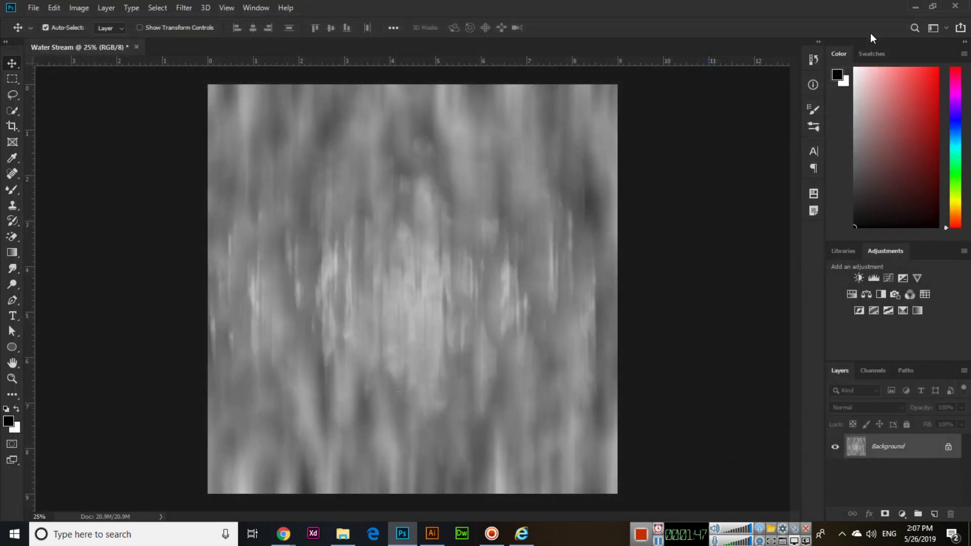
Step: Reapply Plastic Wrap and then undo the repeated effect
click(185, 9)
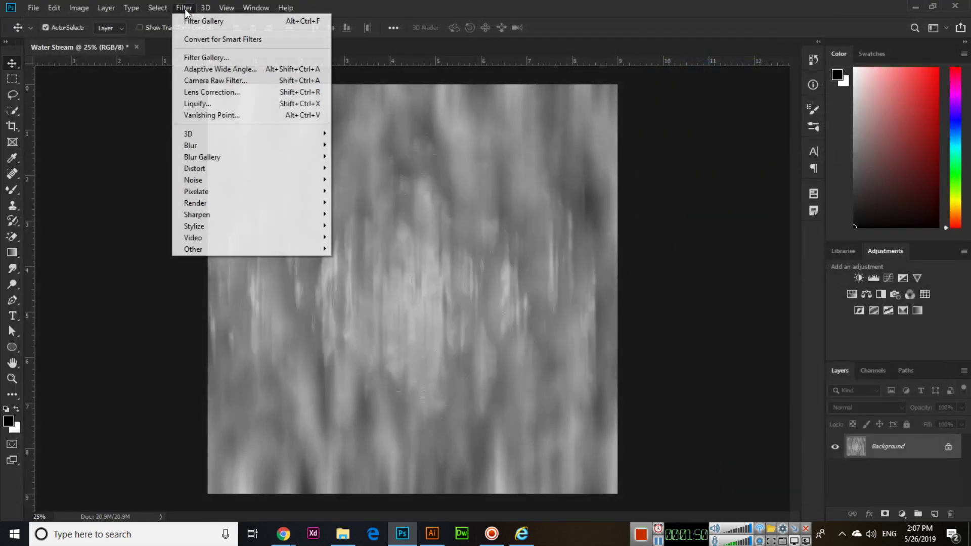
click(225, 23)
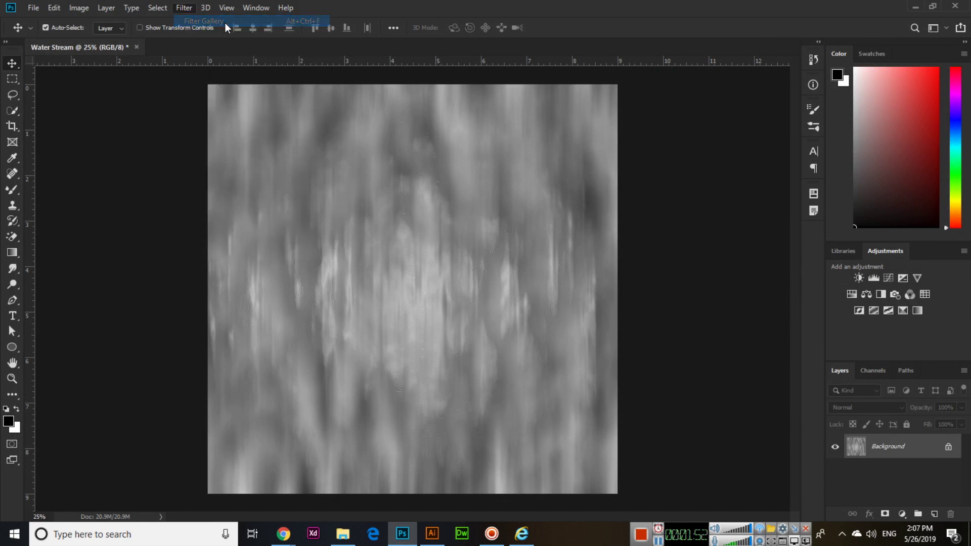
key(ctrl+z)
Step: Apply the Sketch > Chrome effect from the Filter Gallery
click(204, 7)
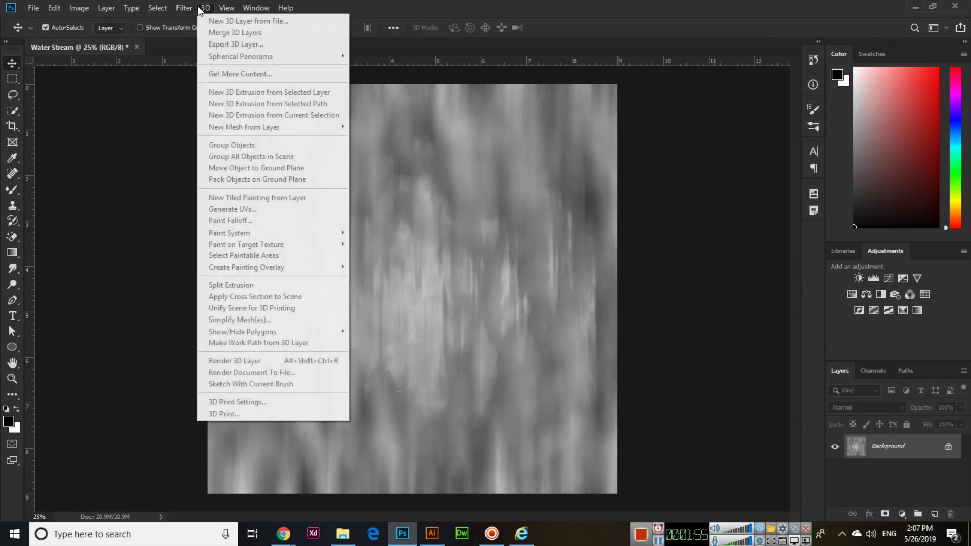
click(214, 58)
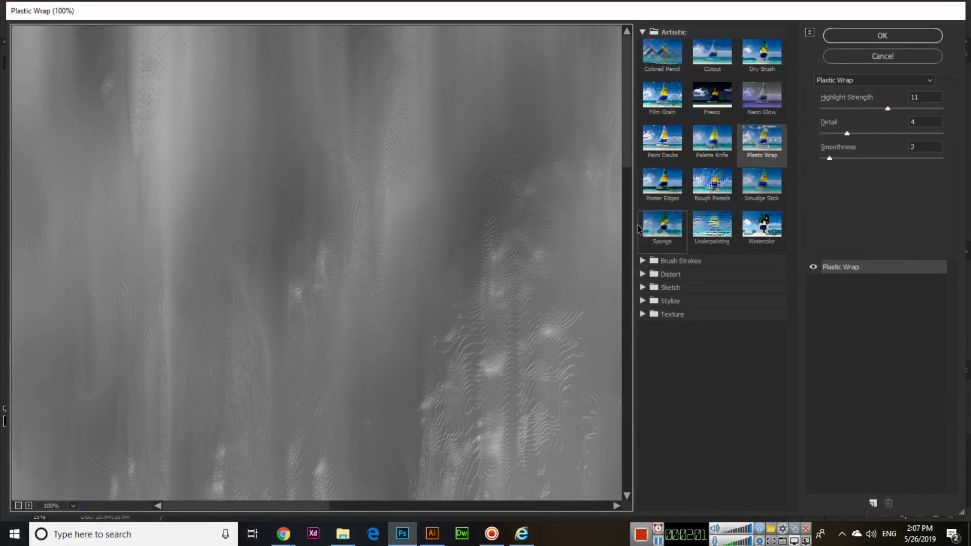
click(645, 290)
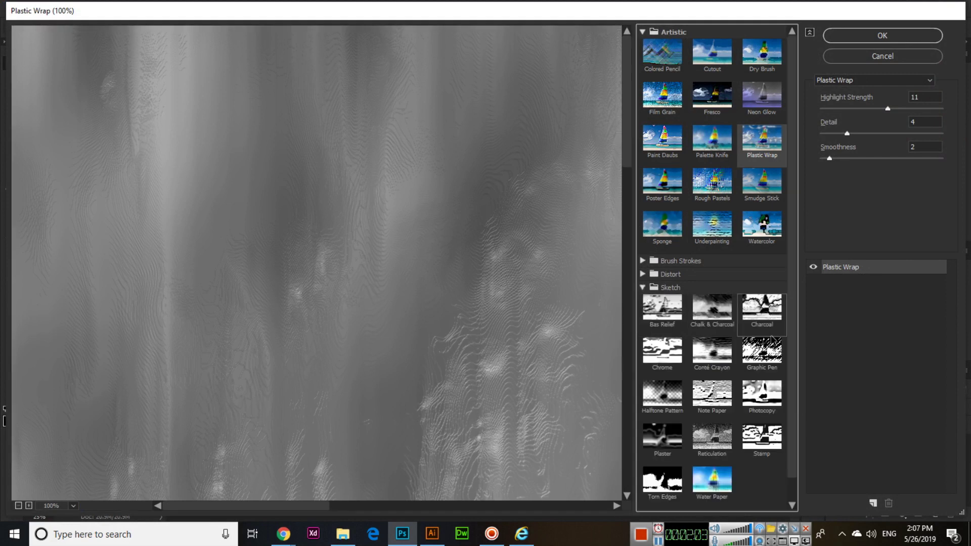
click(665, 349)
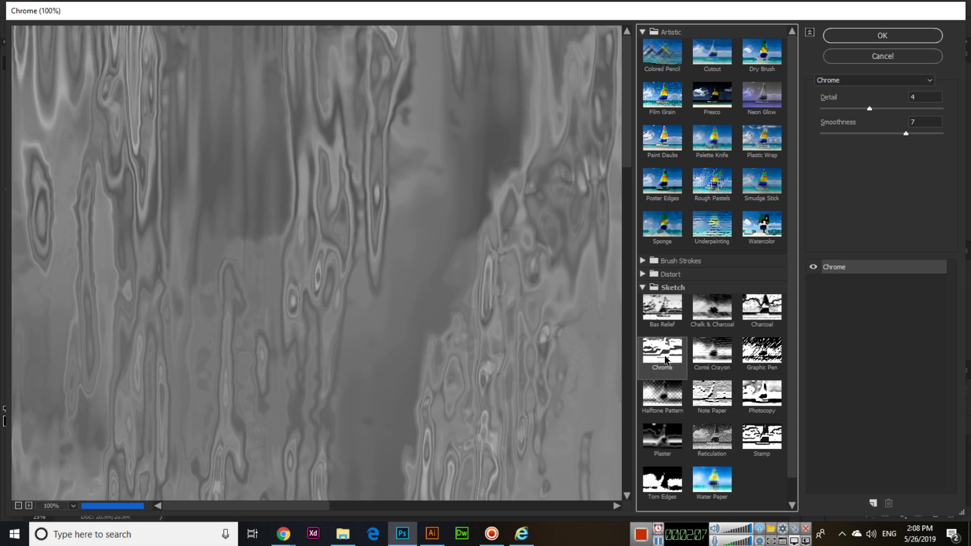
click(870, 40)
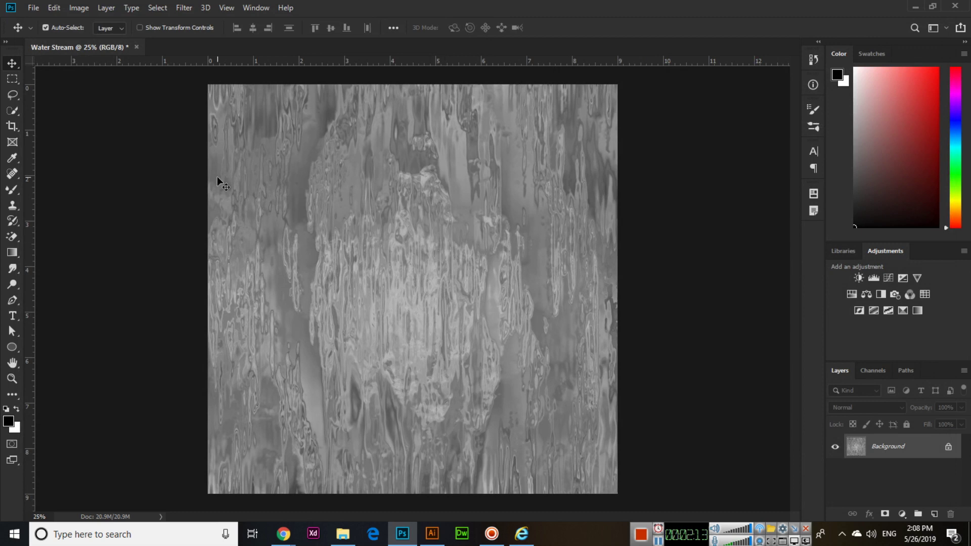
Step: Fade the Chrome filter to Hard Light mode and convert the Background into Layer 0
click(54, 7)
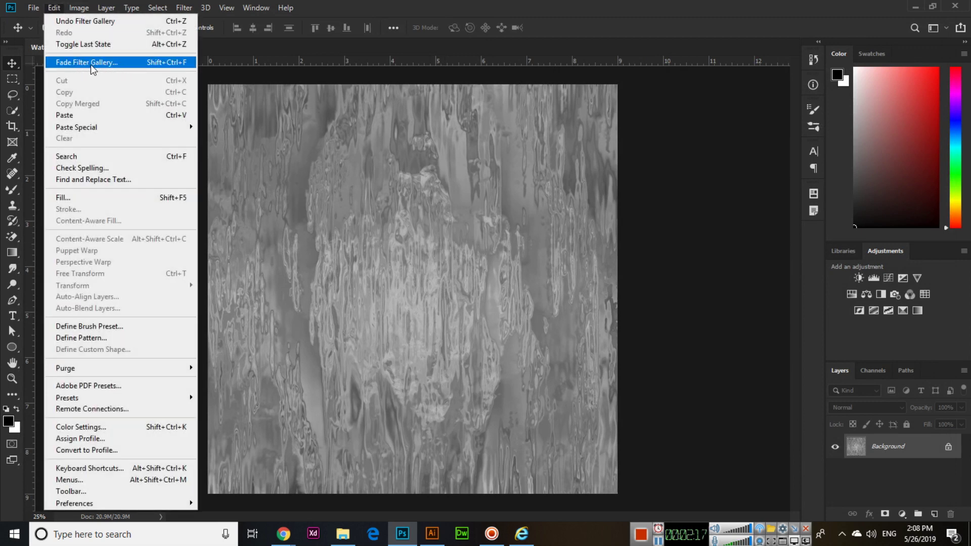
click(119, 64)
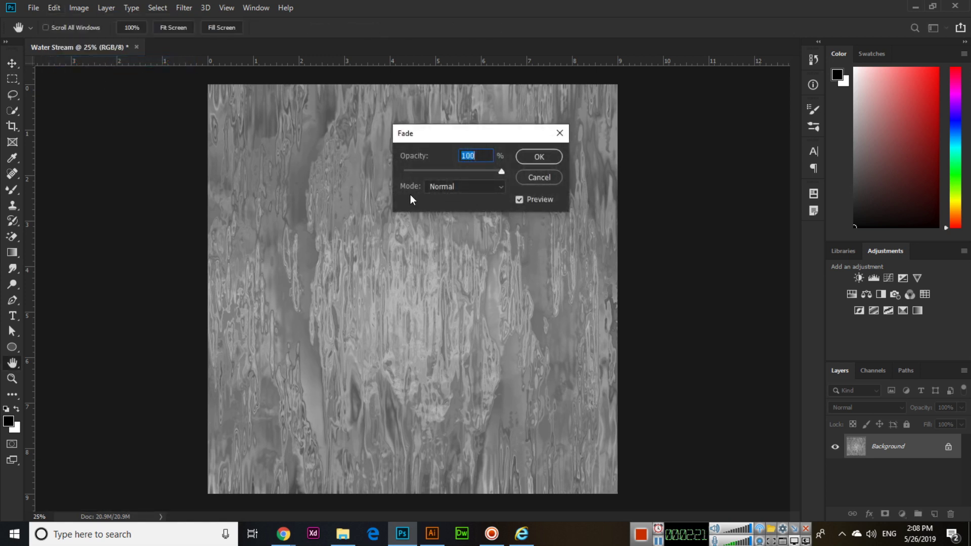
click(457, 189)
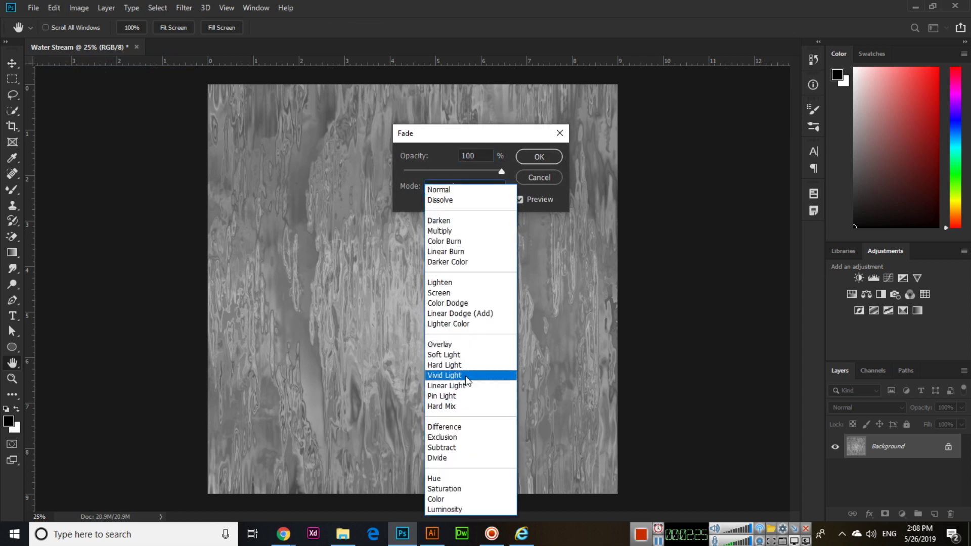
click(455, 365)
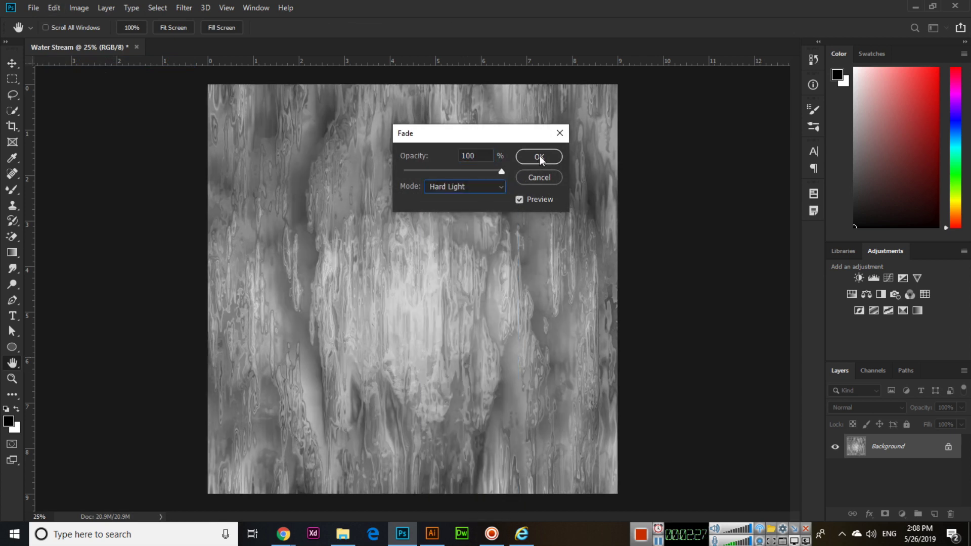
click(540, 155)
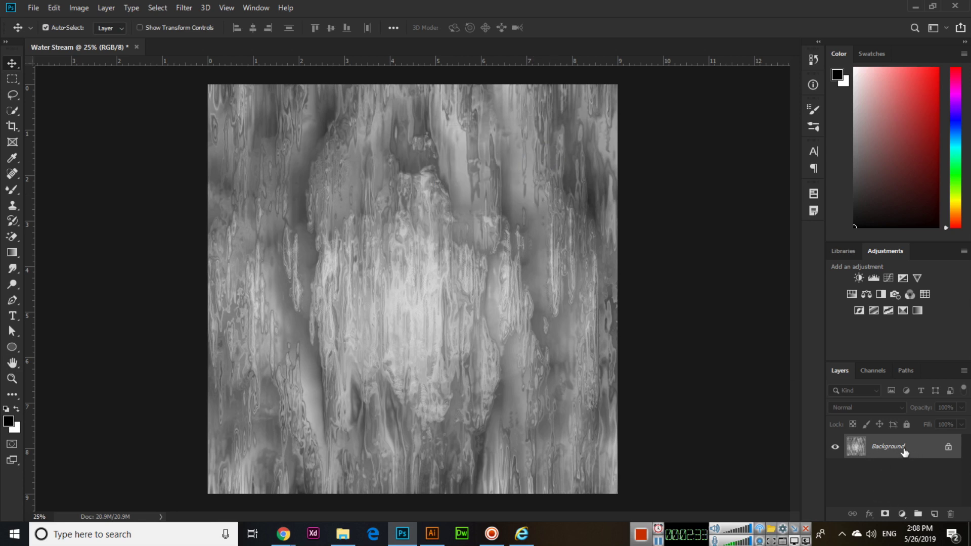
double_click(935, 450)
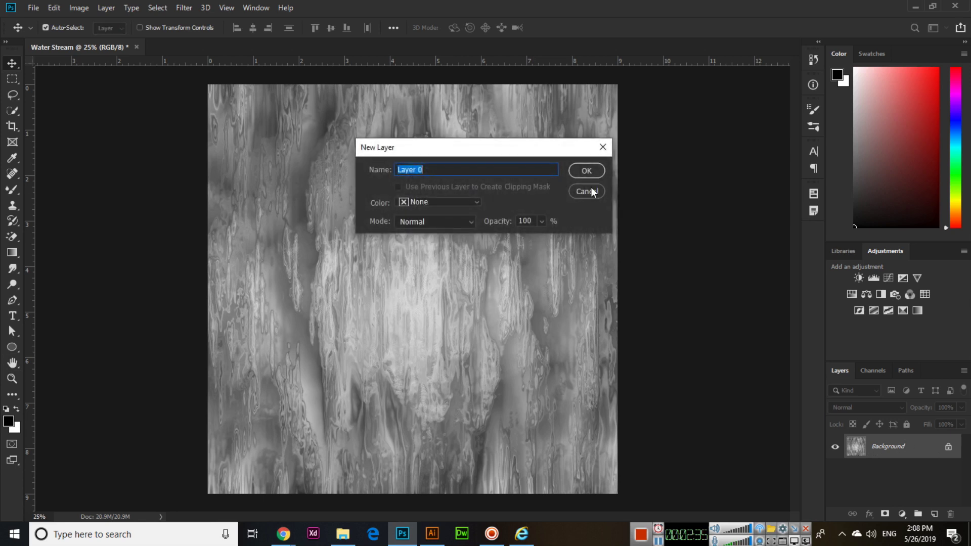
click(582, 170)
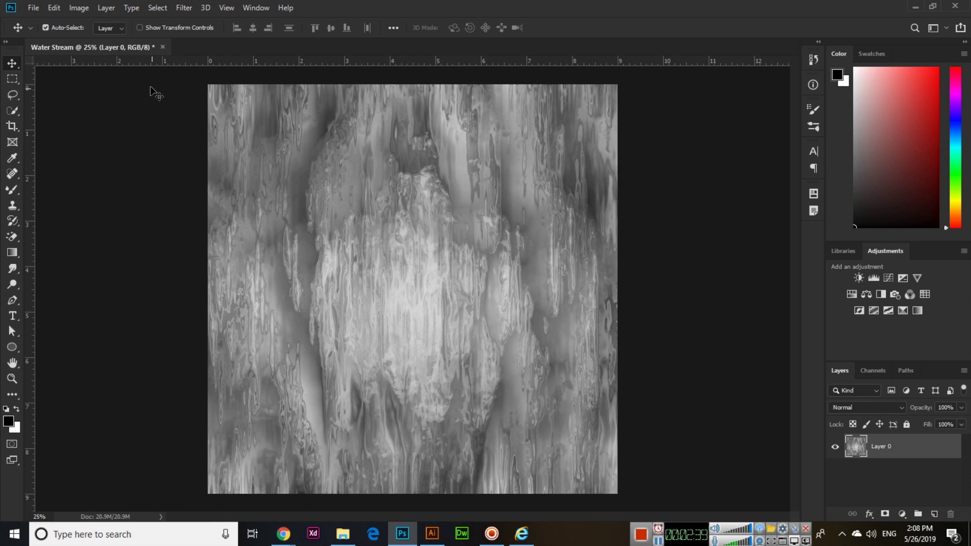
Step: Resize the image to 6 inches wide by 9 inches tall
click(79, 8)
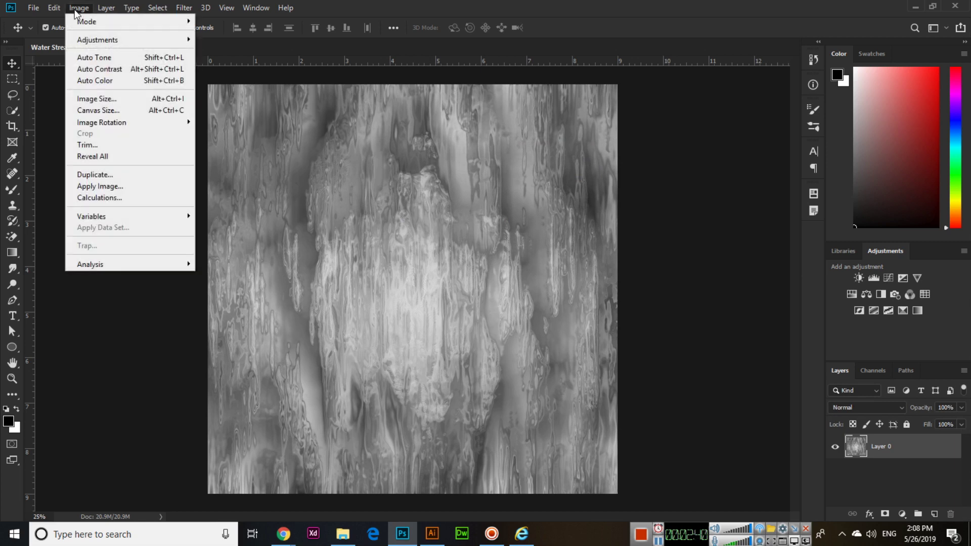
click(129, 103)
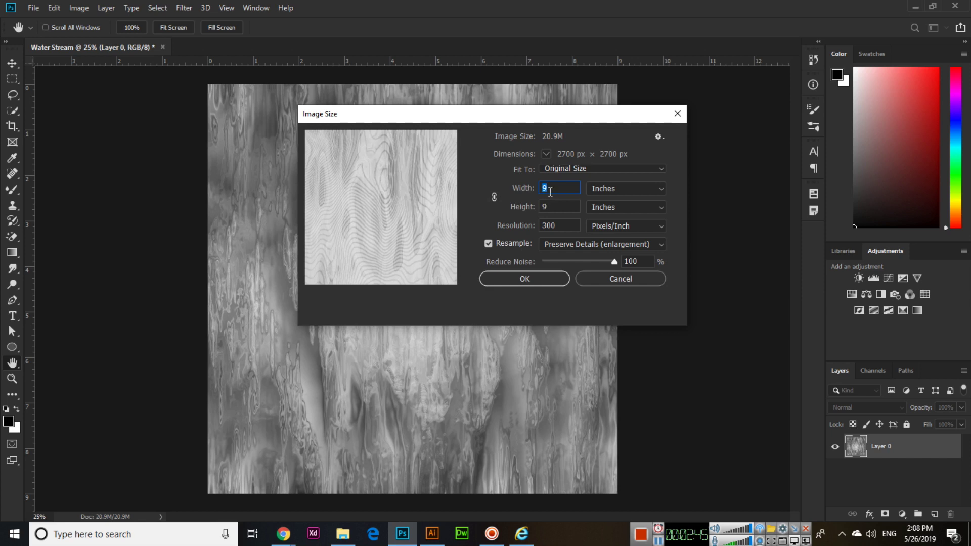
text(6)
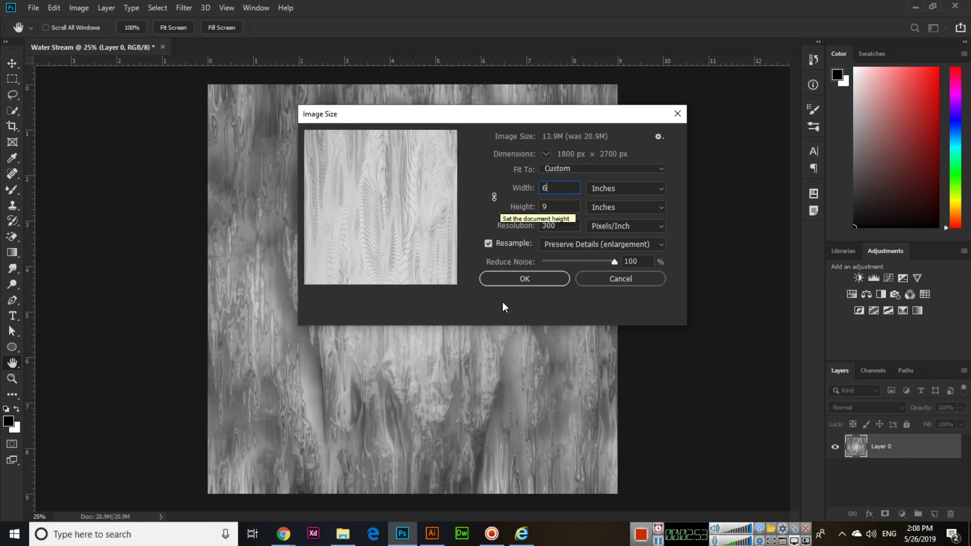
click(521, 279)
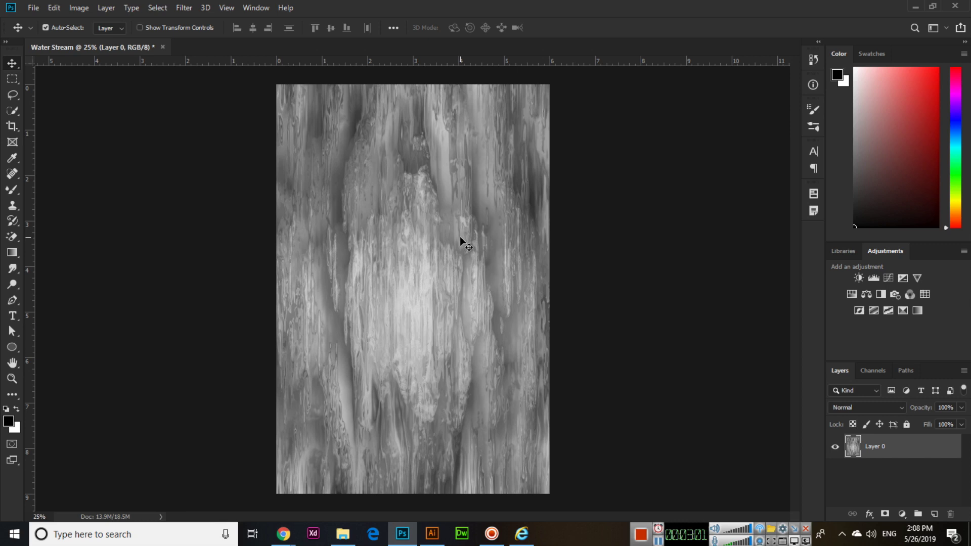
Step: Warp the texture by pulling the side edges and lower corners inward into an hourglass stream
click(54, 8)
mouse_move(73, 285)
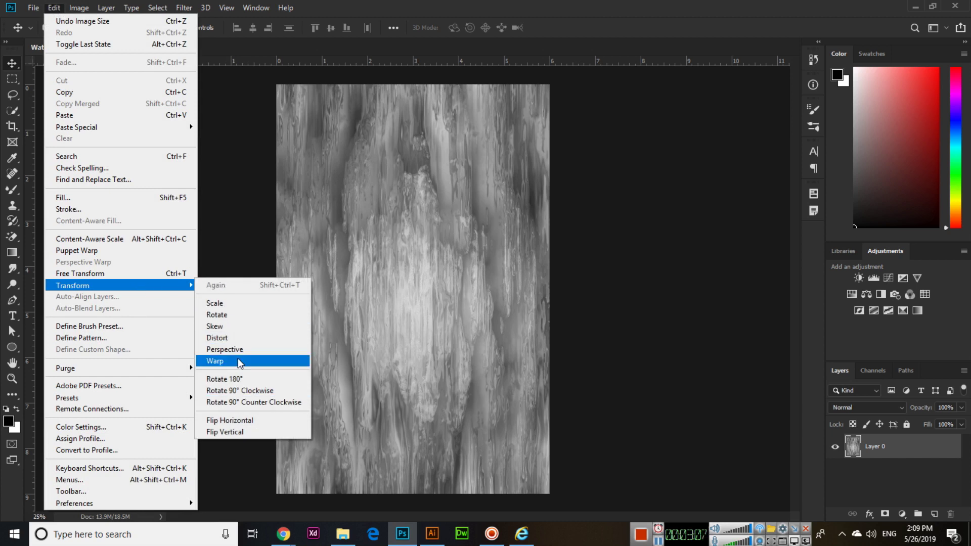
click(237, 363)
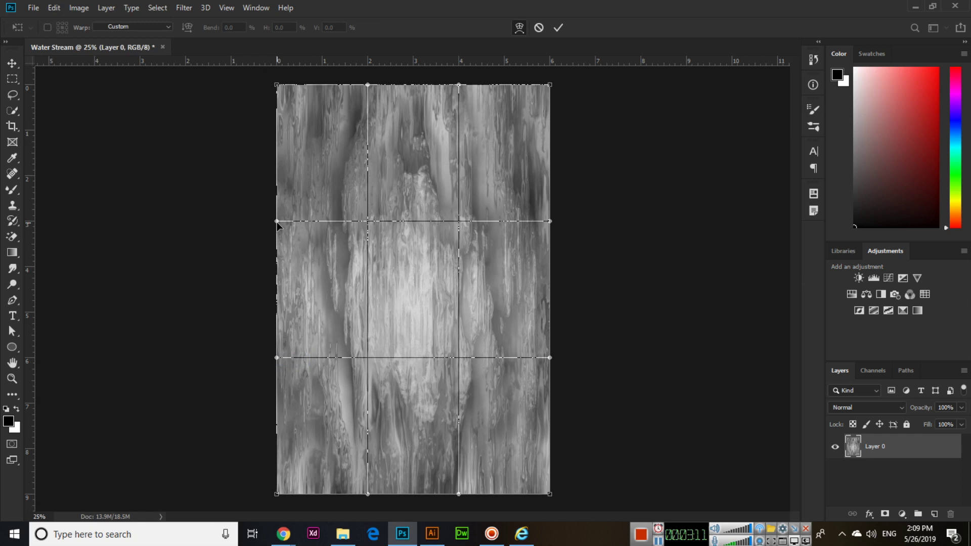
drag(277, 221, 423, 226)
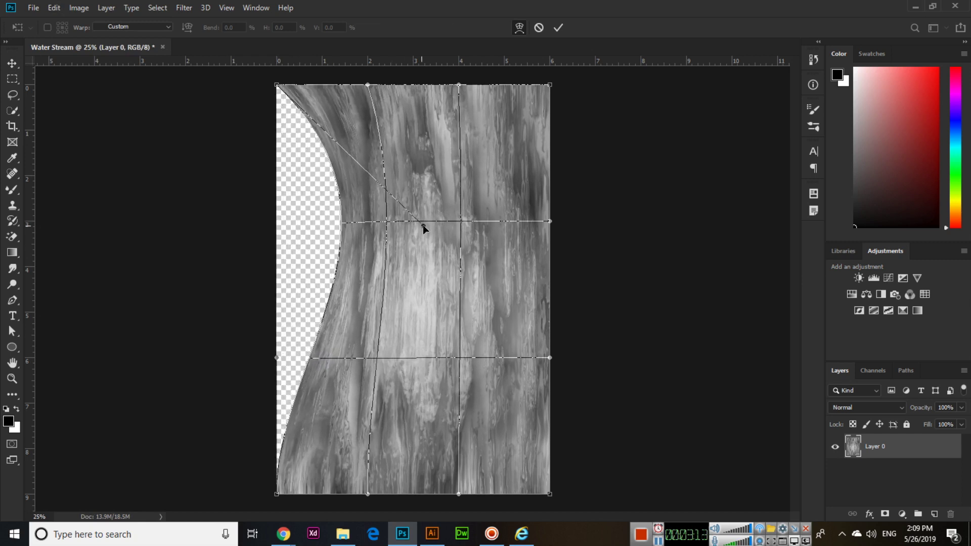
drag(276, 359, 393, 398)
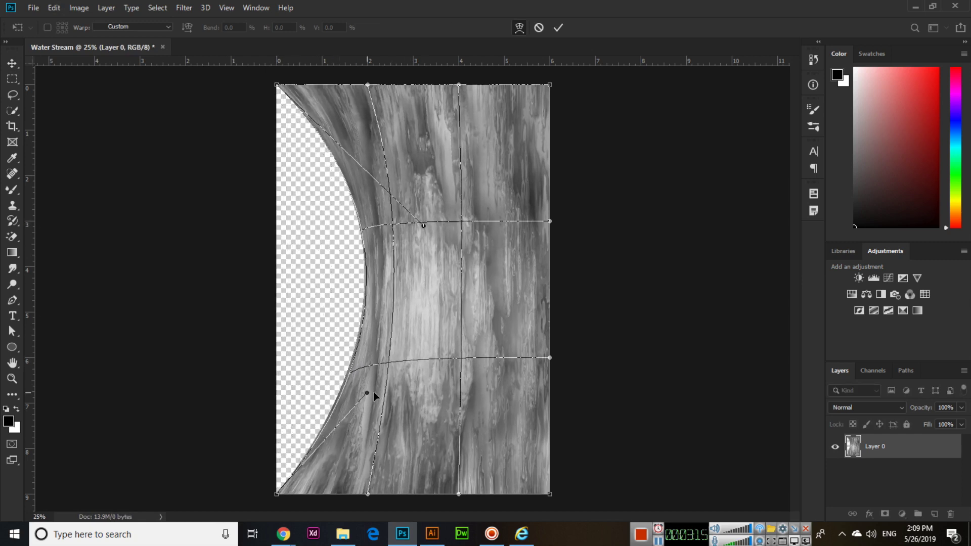
drag(550, 221, 359, 231)
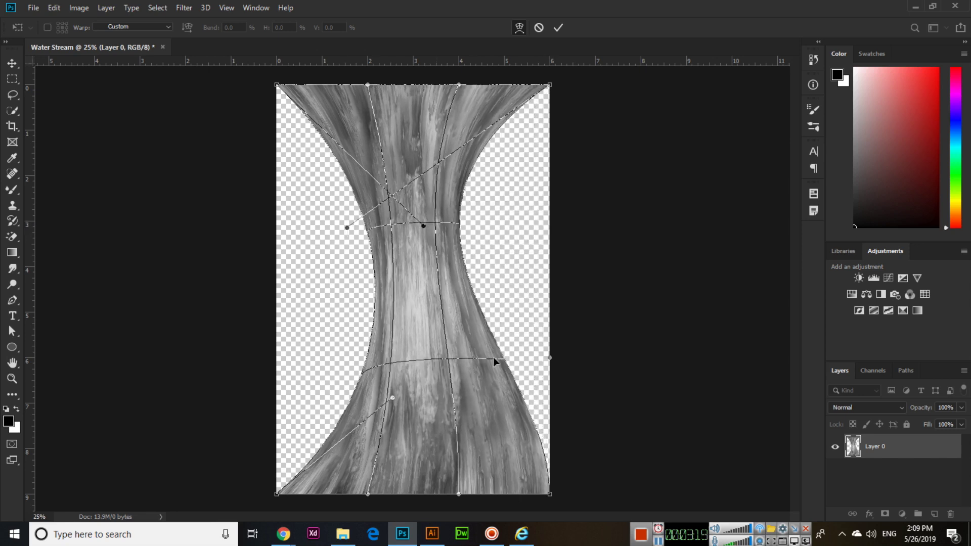
drag(550, 358, 469, 401)
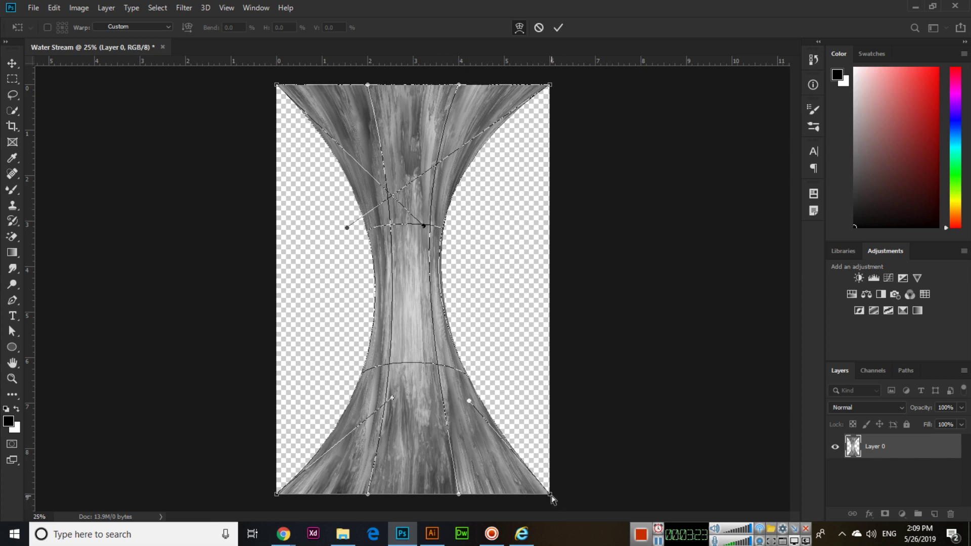
drag(551, 497, 476, 497)
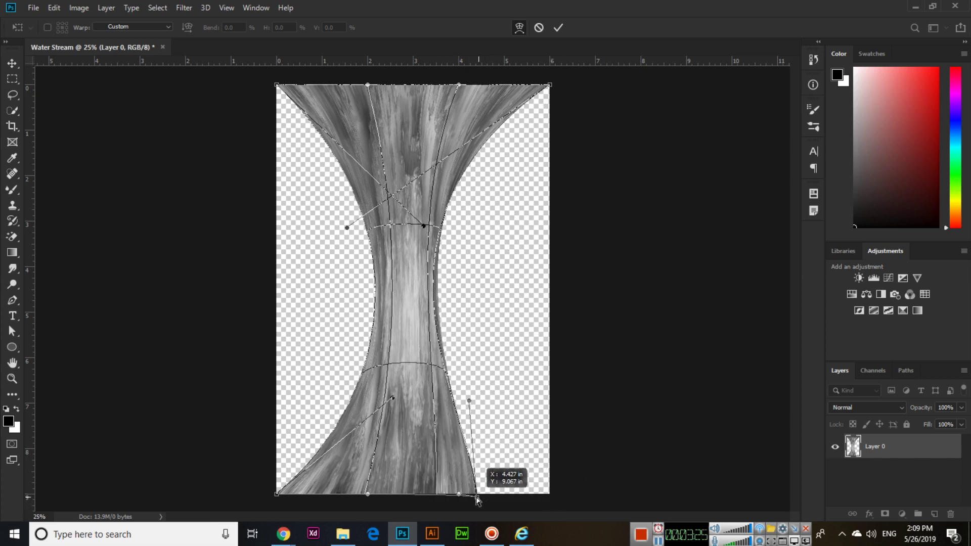
drag(277, 495, 333, 504)
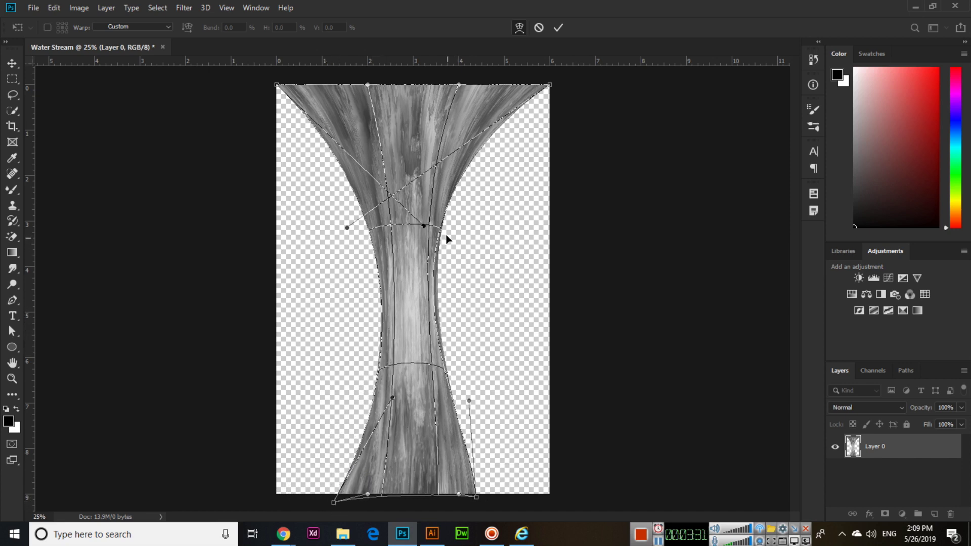
drag(441, 232, 457, 229)
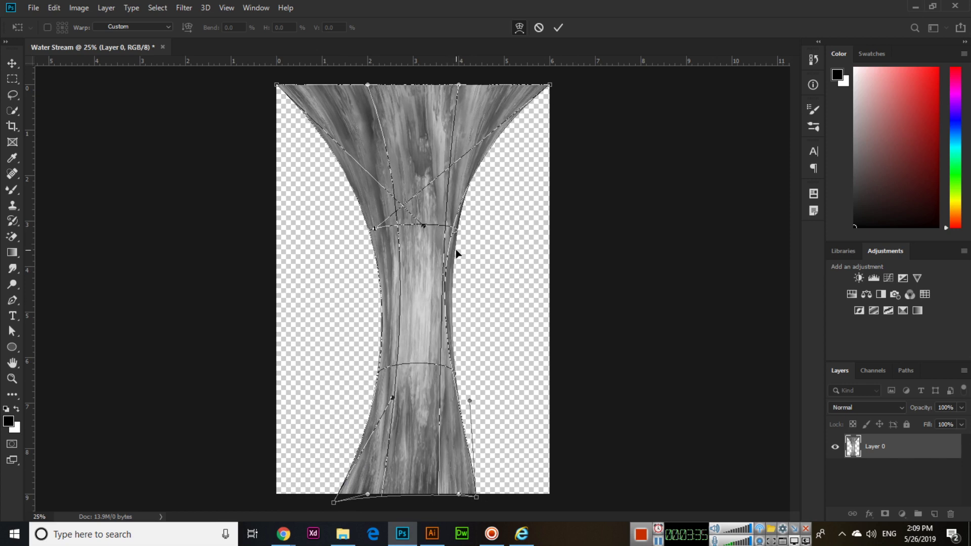
click(558, 27)
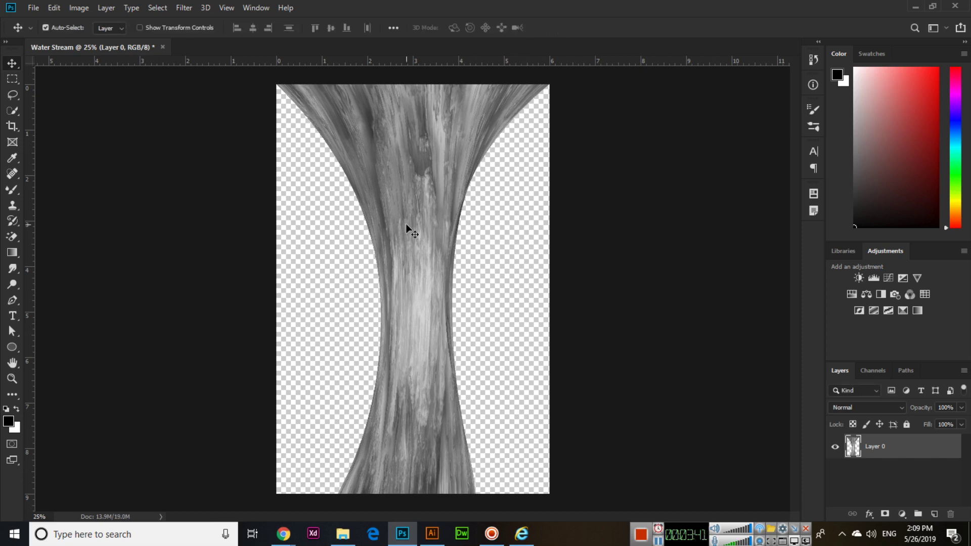
Step: Add a new Layer 1 and move it below Layer 0
click(106, 7)
mouse_move(159, 21)
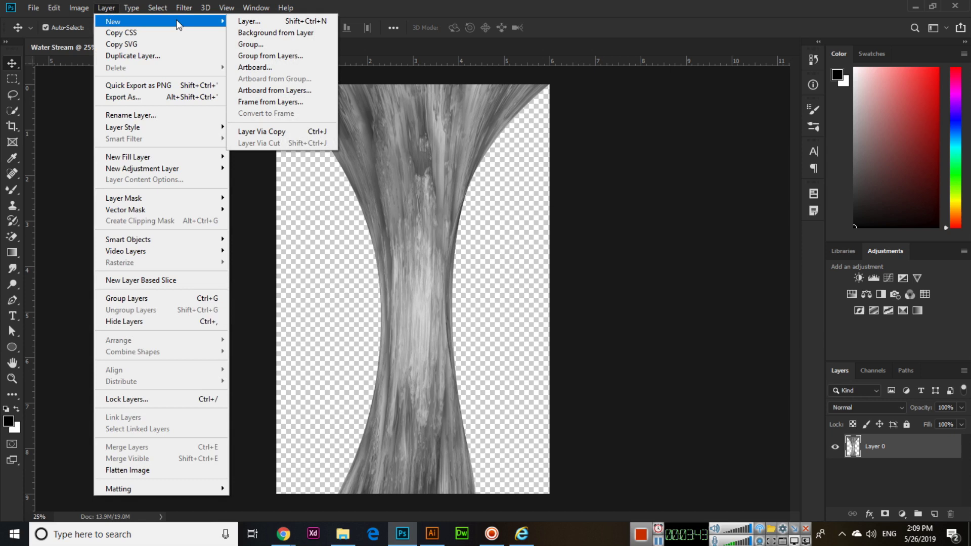
click(278, 22)
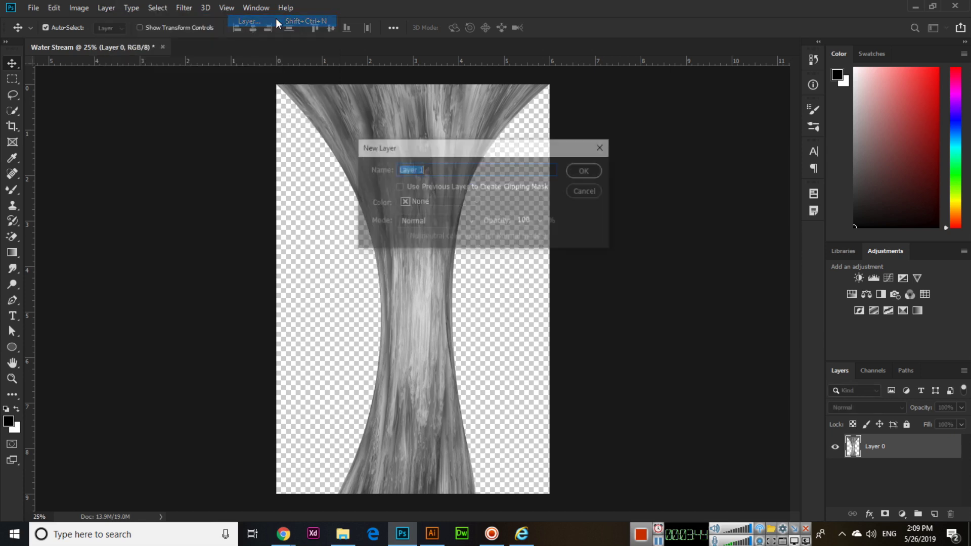
click(576, 174)
drag(899, 448, 897, 485)
Step: Fill Layer 1 with a top-to-bottom blue-to-white gradient, then reselect Layer 0
click(20, 254)
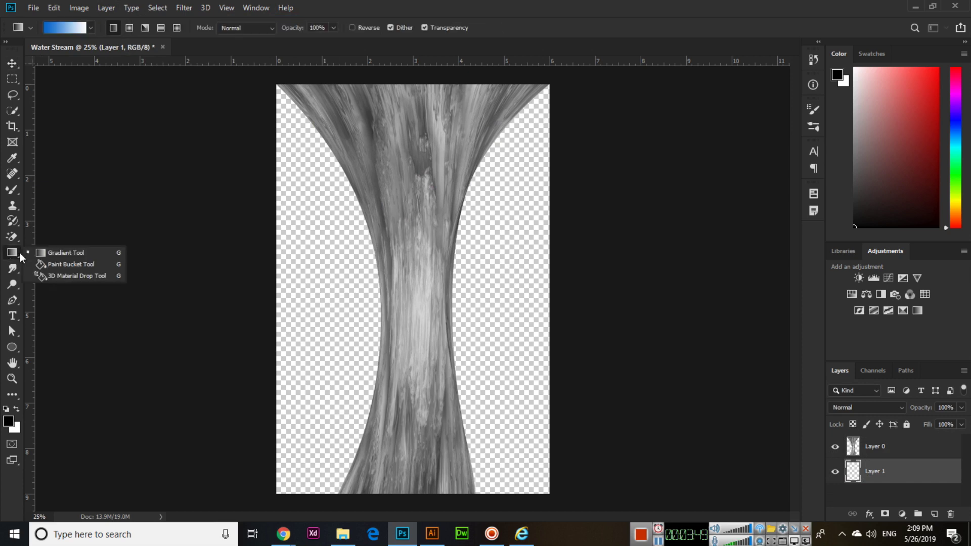
click(65, 252)
click(91, 28)
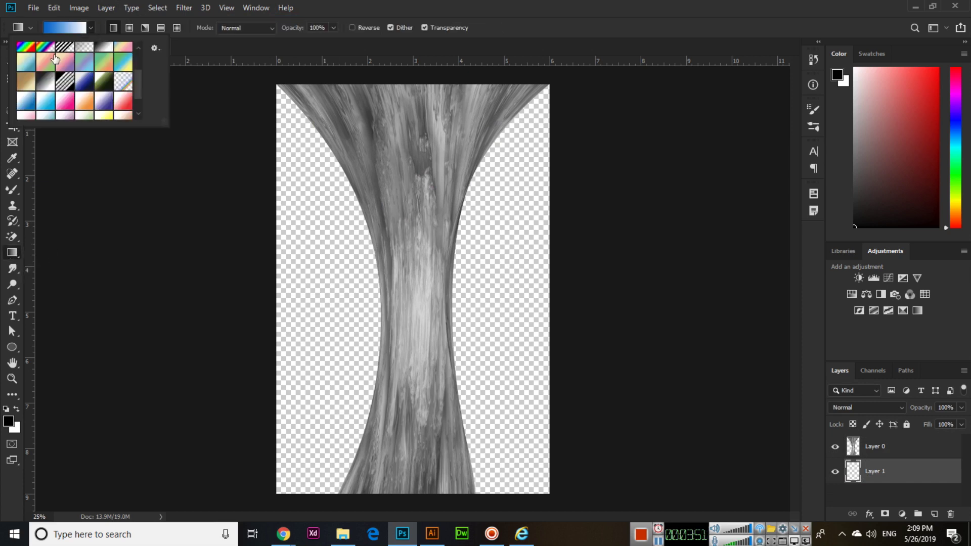
click(91, 29)
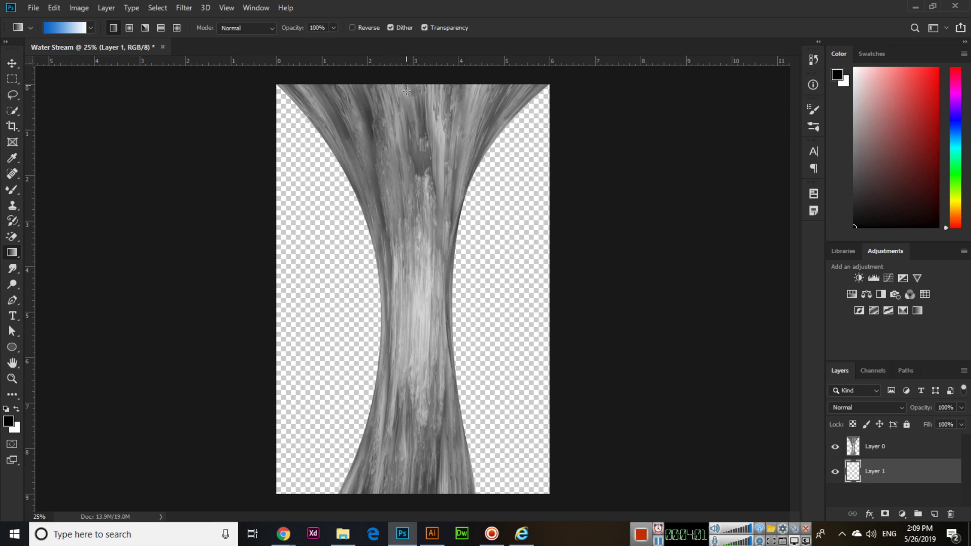
drag(406, 92, 432, 499)
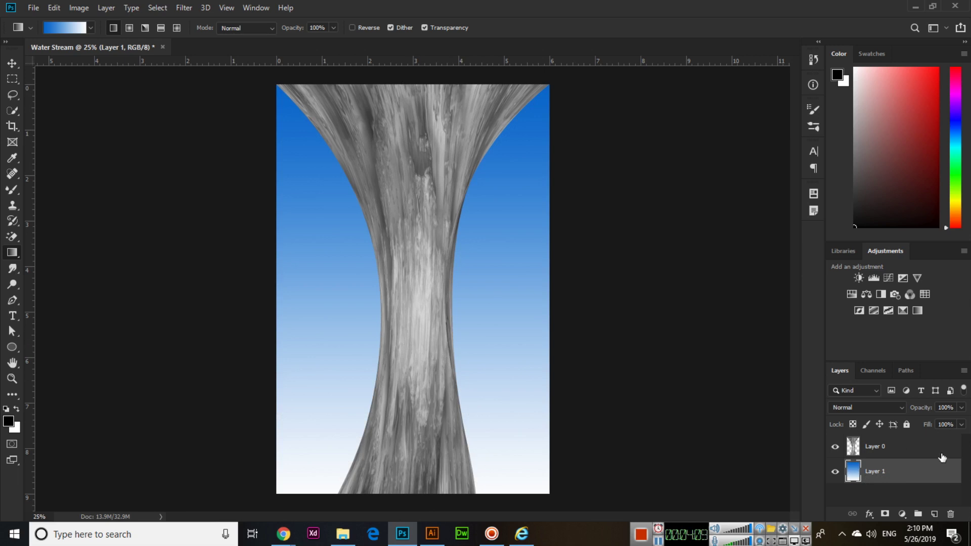
click(899, 454)
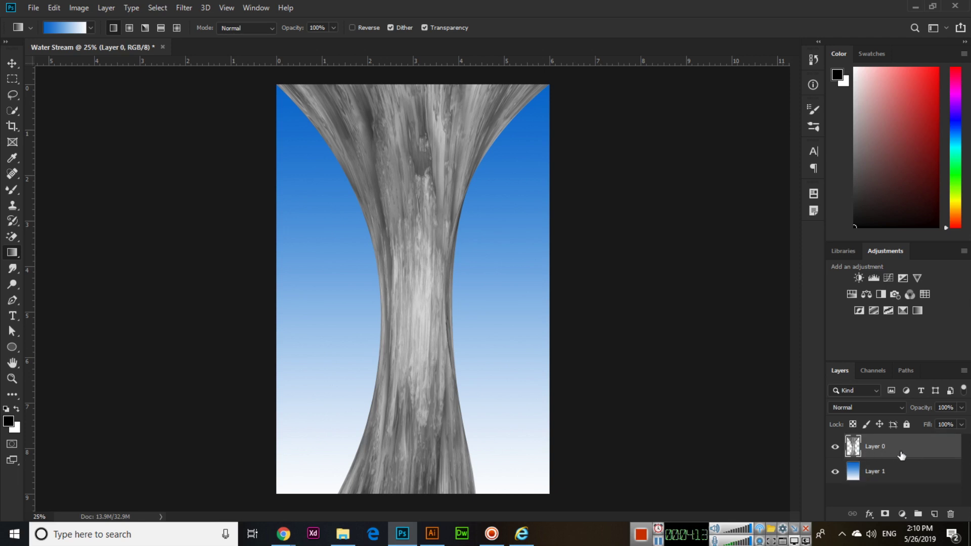
Step: Set Layer 0's blend mode to Hard Light so the water stream turns blue
click(856, 407)
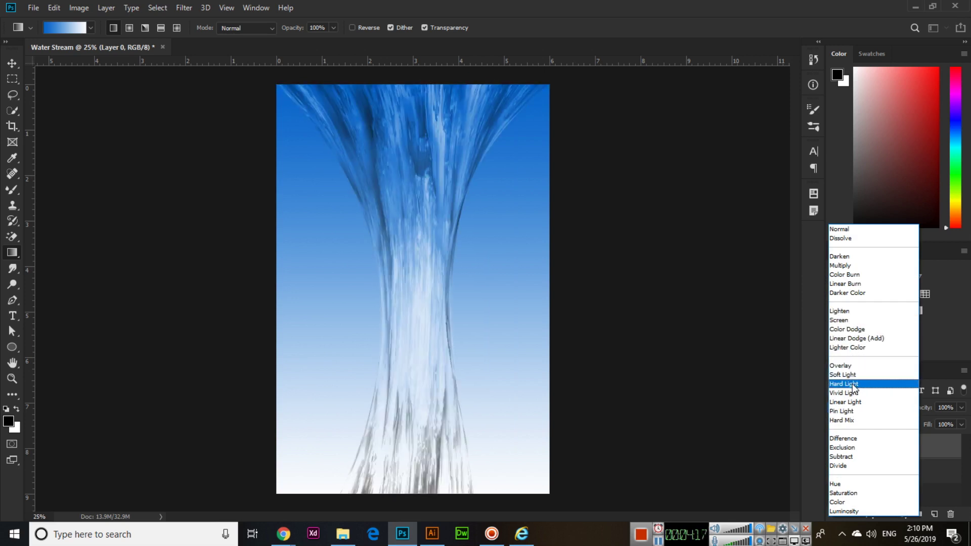
click(854, 387)
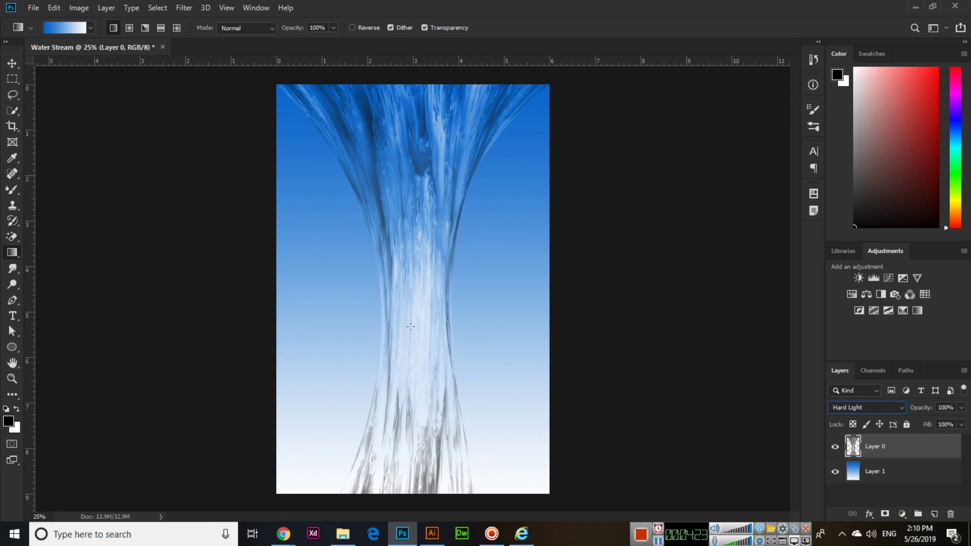
click(12, 64)
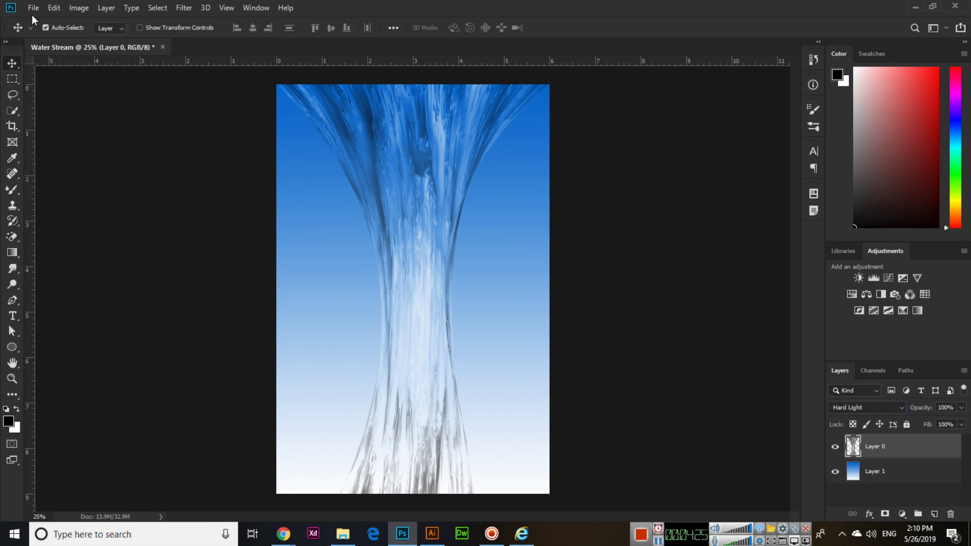
Step: Warp the stream: pull the lower-right corner inward, bow the right and left sides outward, and commit
click(54, 7)
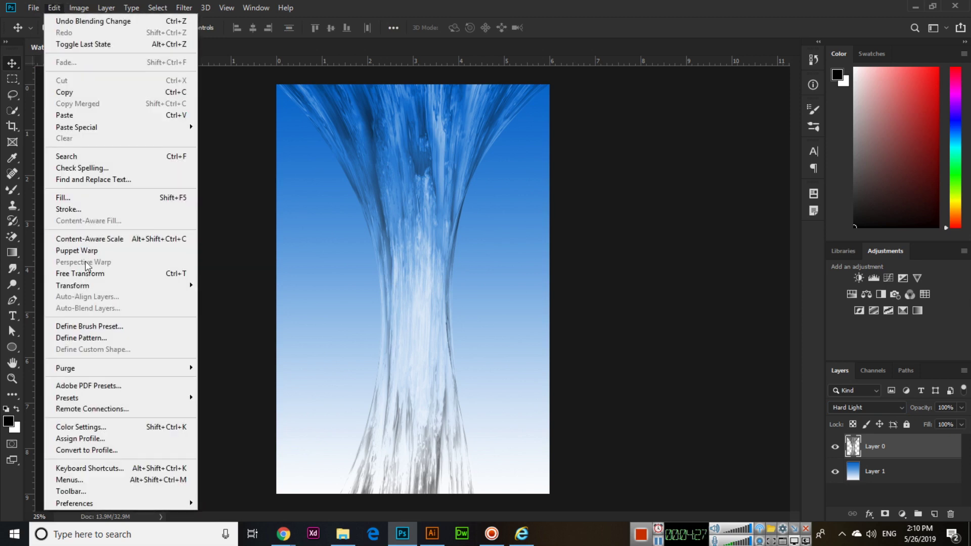
mouse_move(72, 285)
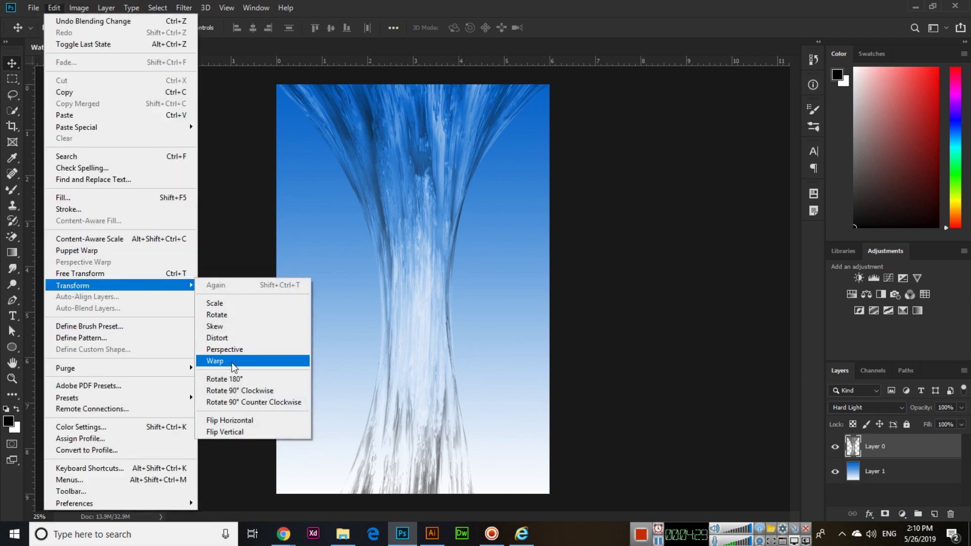
click(233, 363)
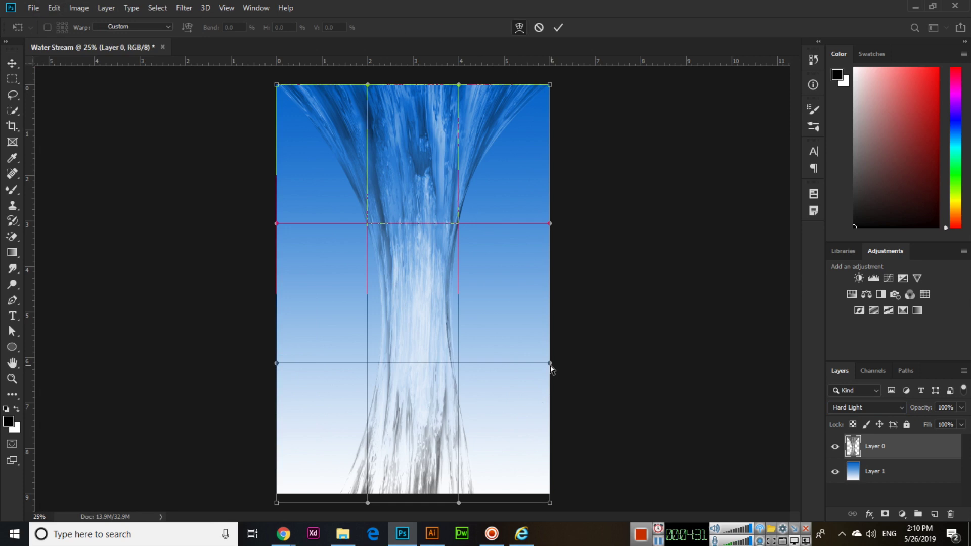
drag(550, 364, 498, 423)
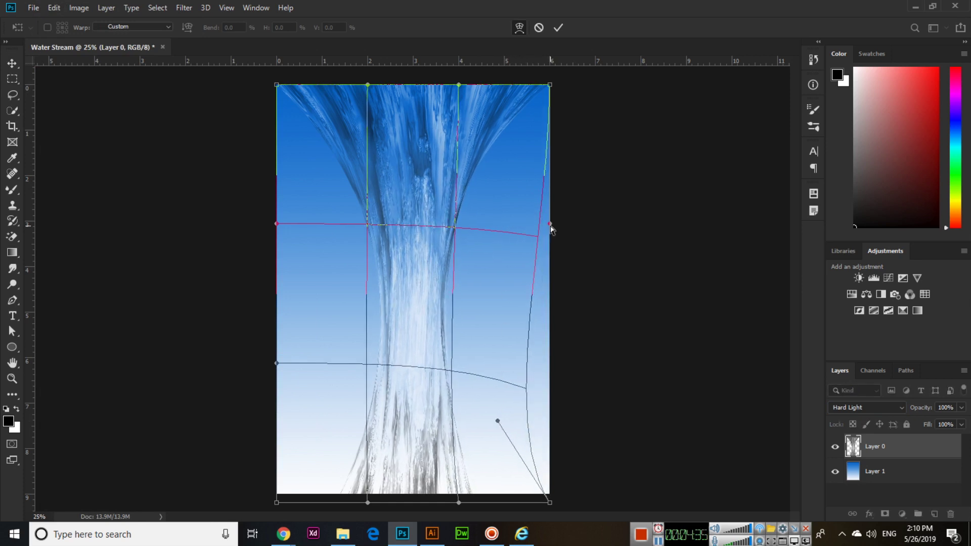
drag(550, 225, 586, 225)
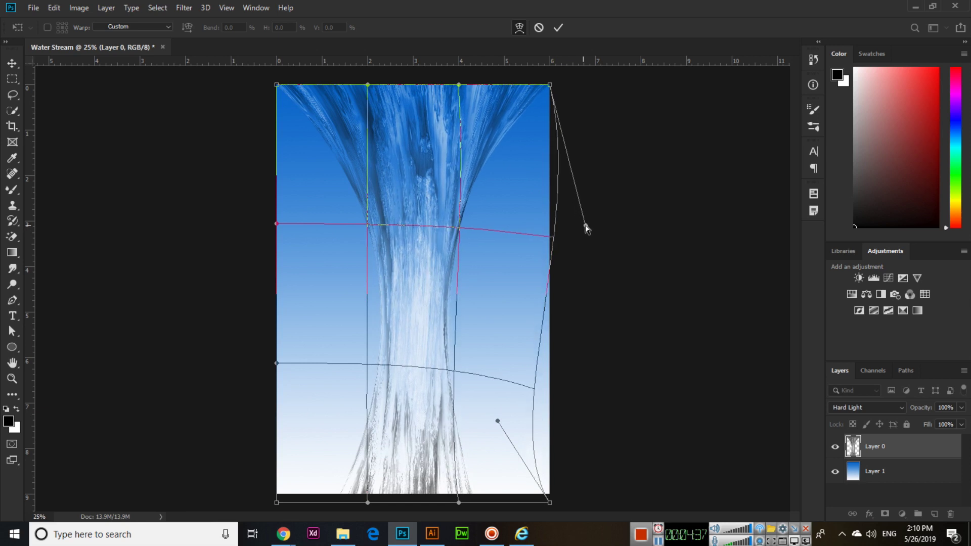
drag(277, 224, 252, 237)
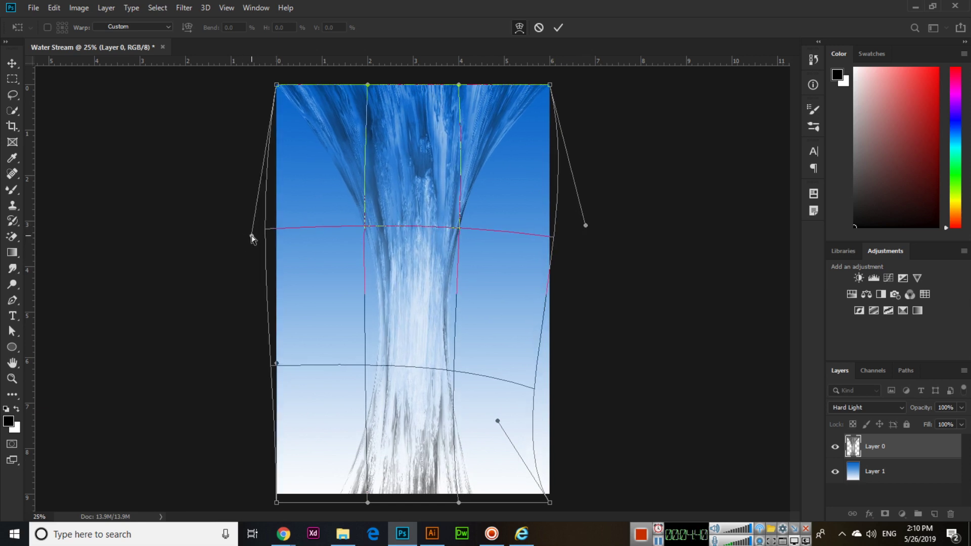
click(559, 27)
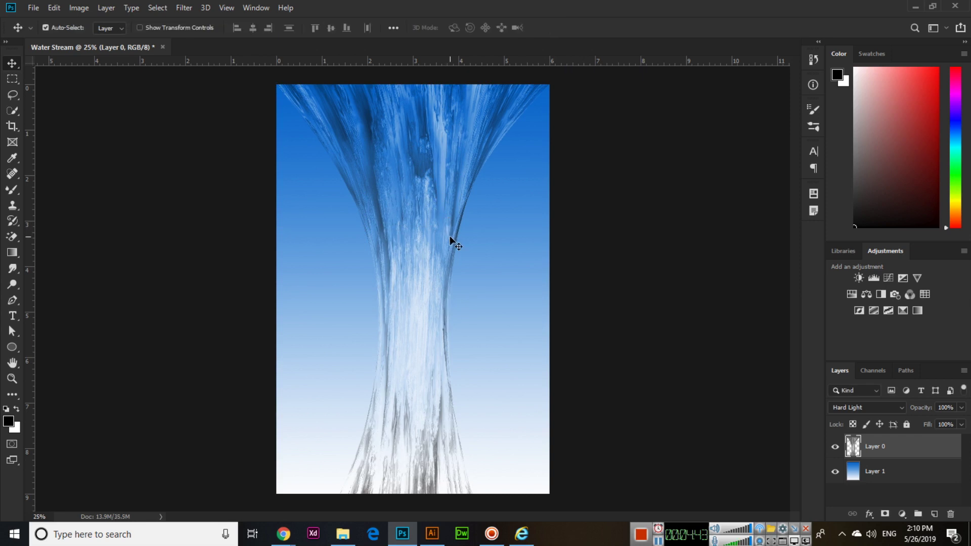